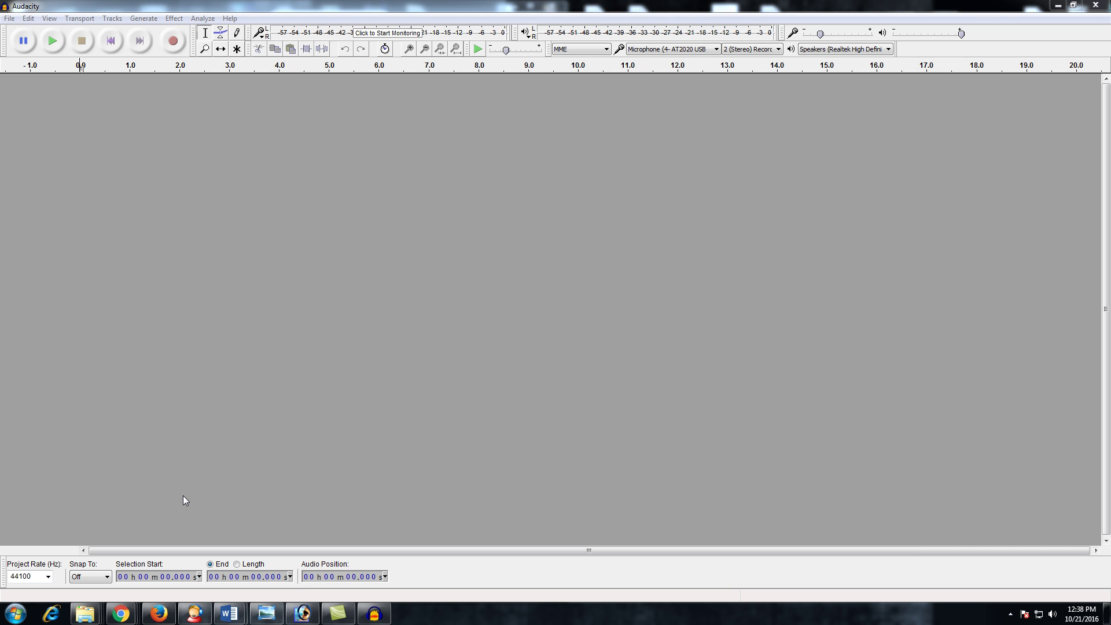
Step: Switch to Firefox and play the "Trampoline Madness" animation on YouTube in short stretches, pausing at 0:19
click(159, 615)
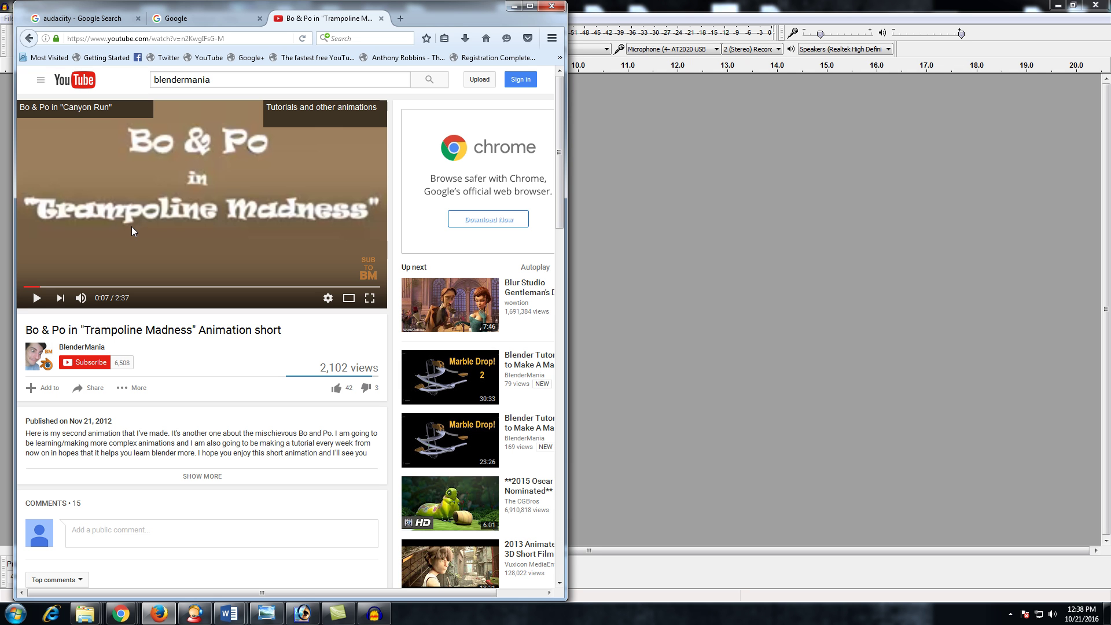
click(81, 236)
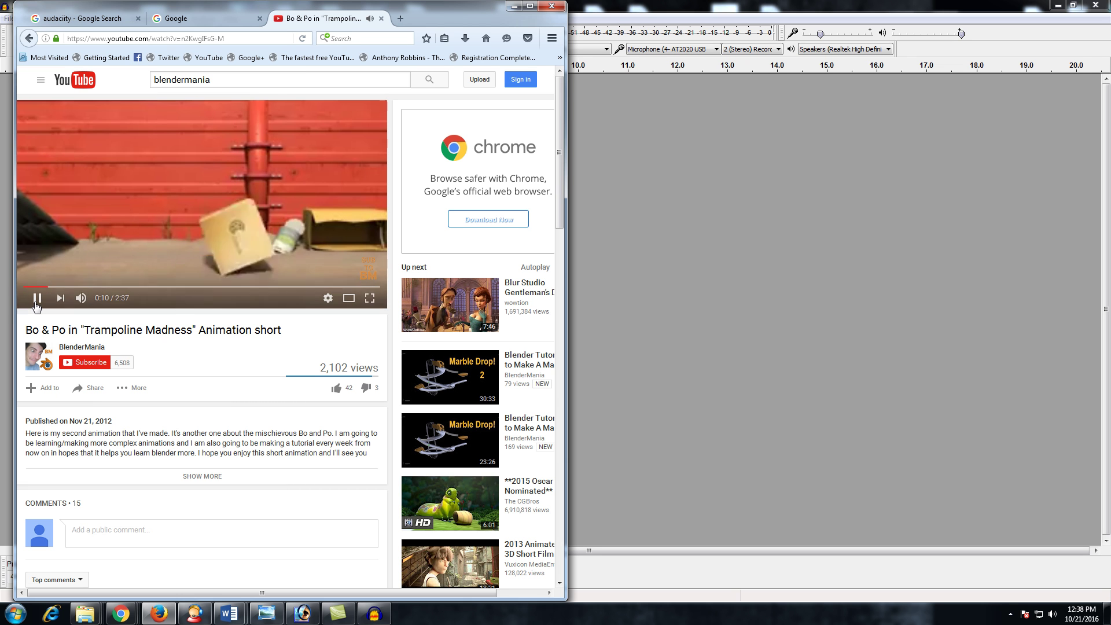
click(35, 302)
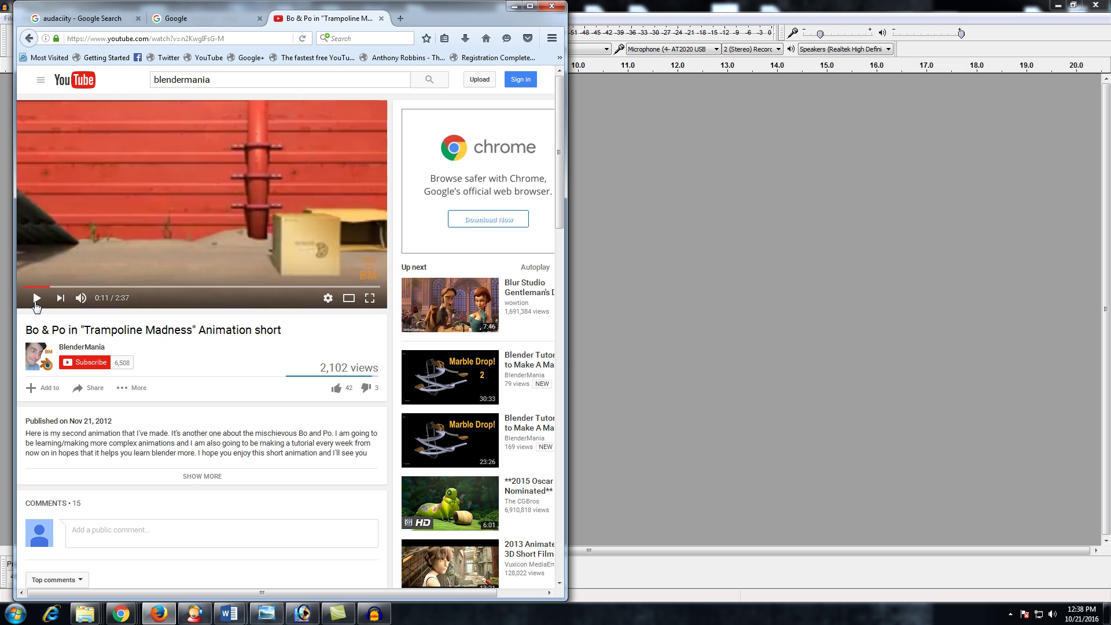
click(35, 303)
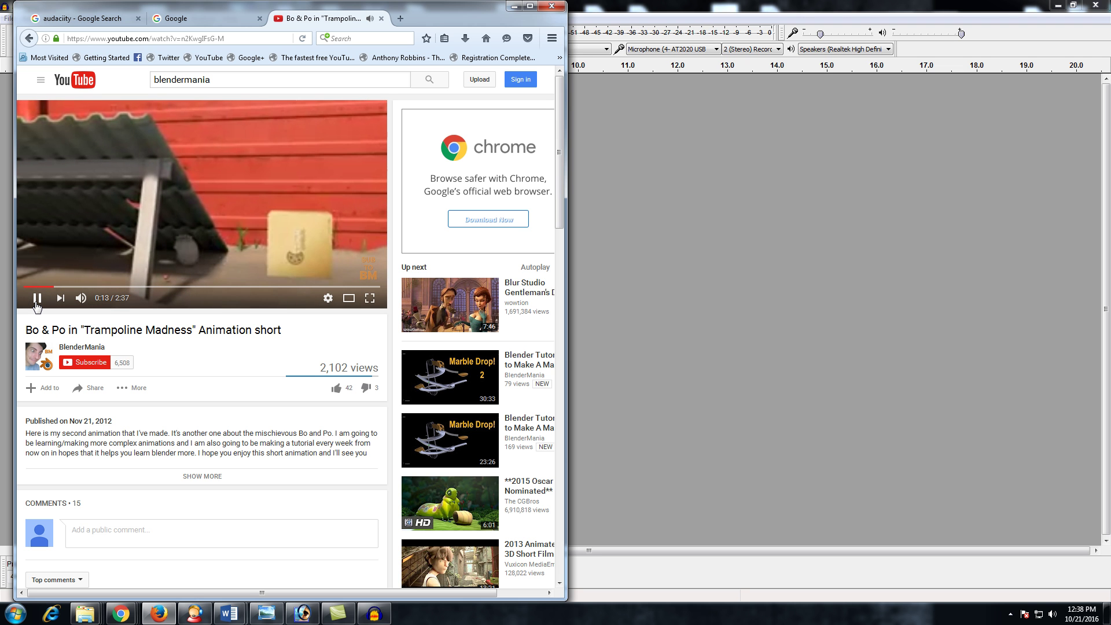
click(36, 302)
click(36, 302)
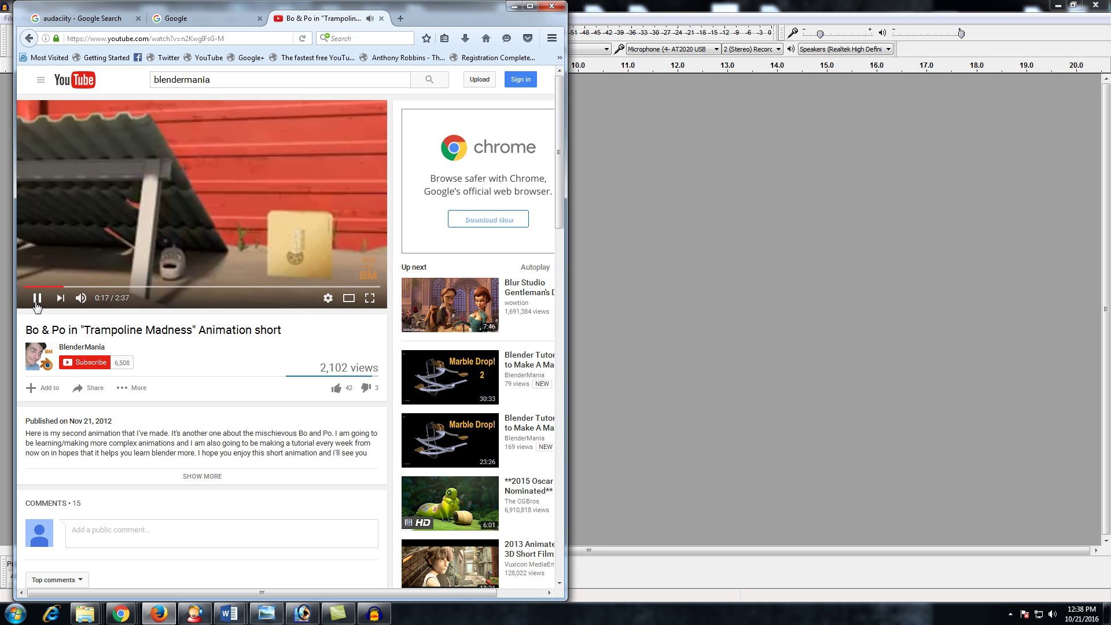
click(36, 302)
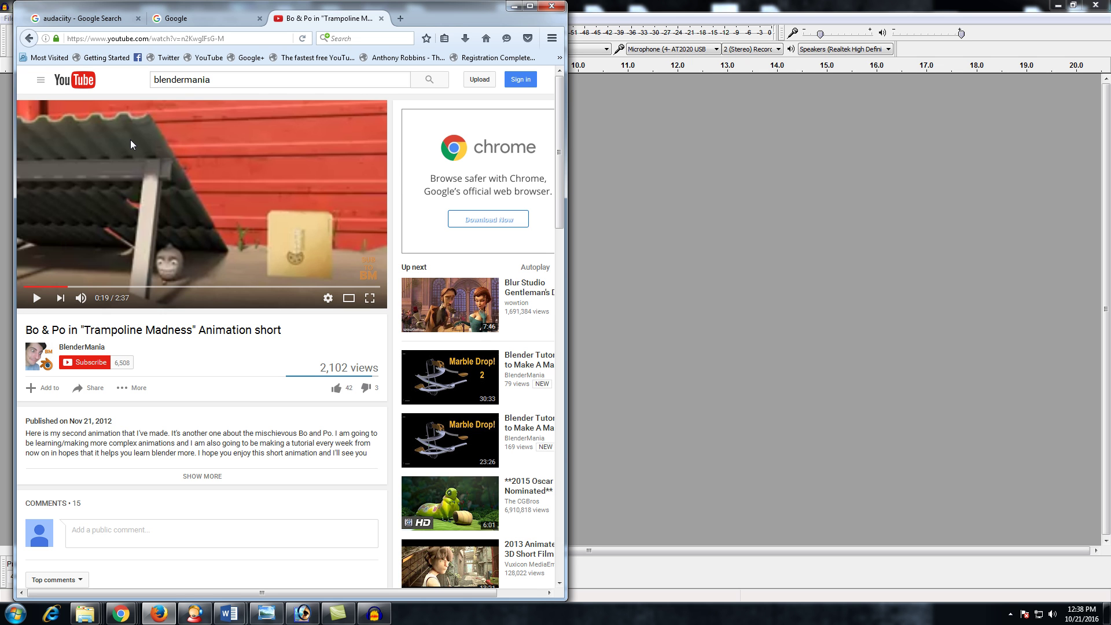
Step: Open the Audacity website from the Google search results to view the Audacity 2.1.2 download link, and return to Audacity
click(96, 20)
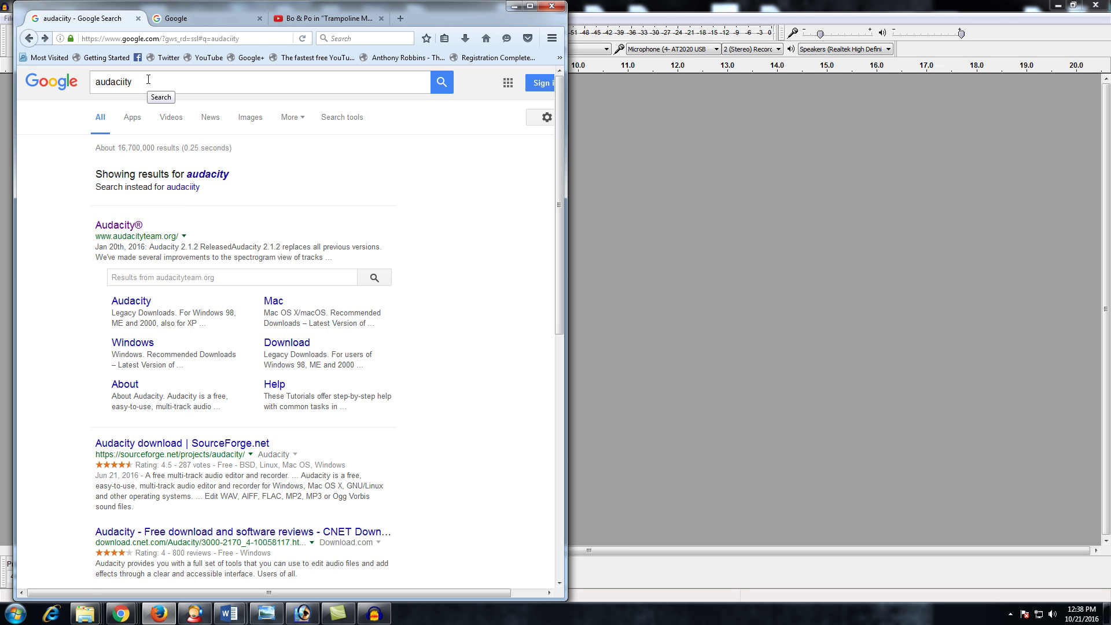
click(126, 226)
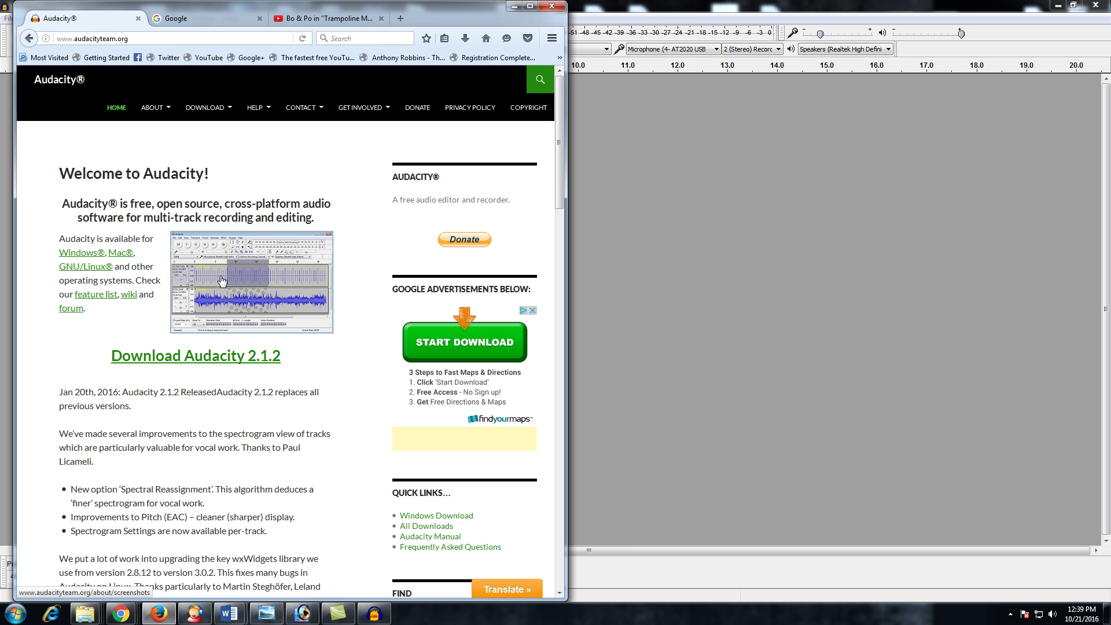
click(185, 366)
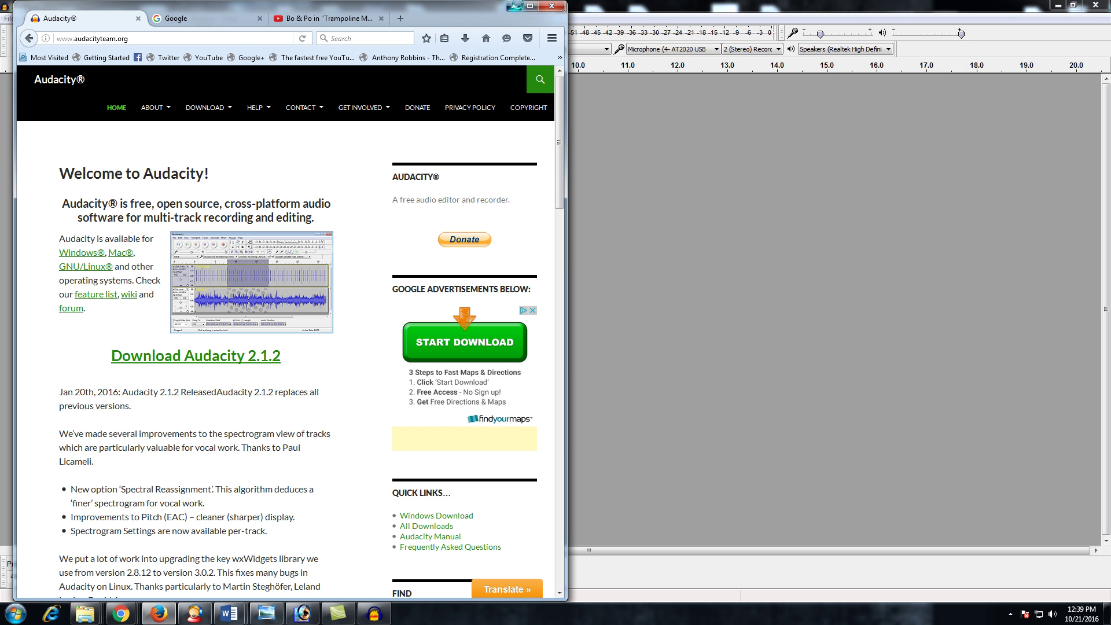
click(515, 6)
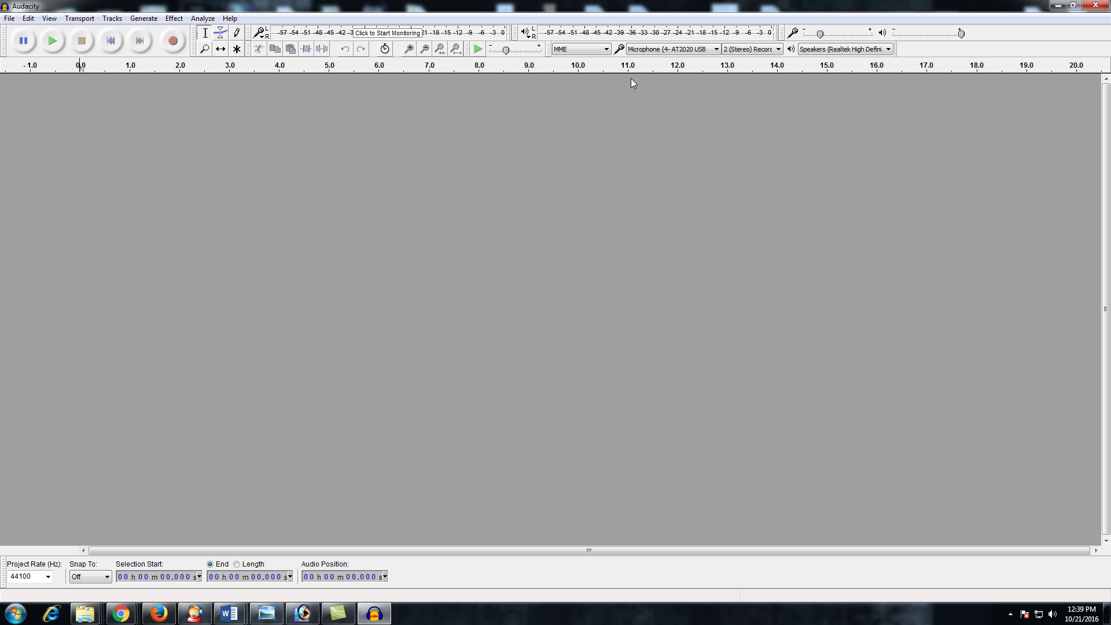
Step: Set the recording device to Microphone (4- AT2020 USB) and keep the Realtek speakers as the playback device
click(704, 49)
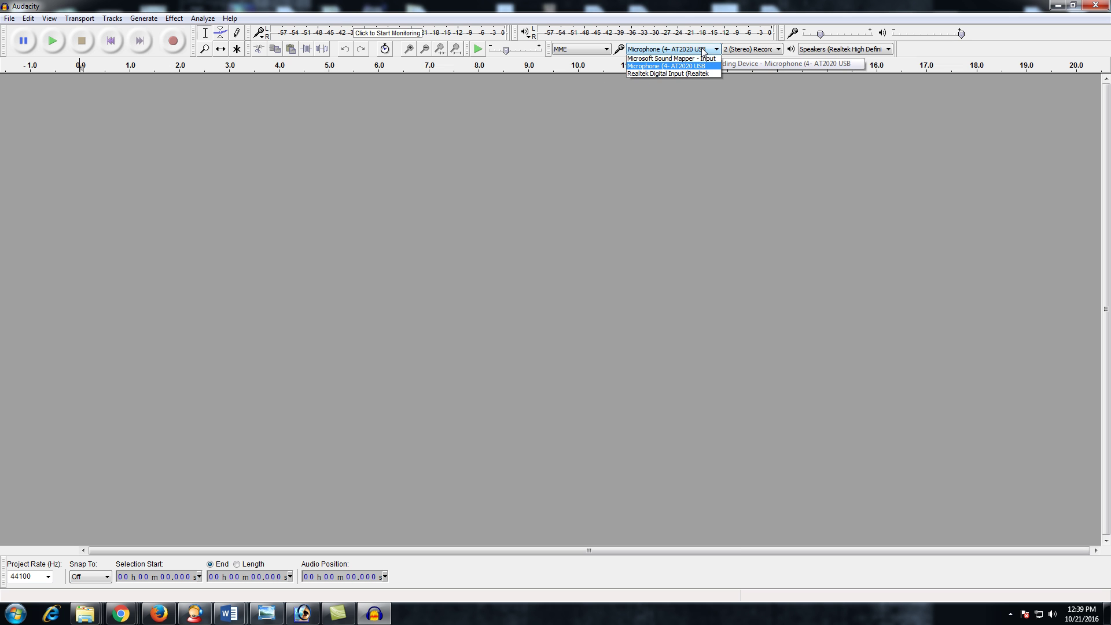
click(674, 68)
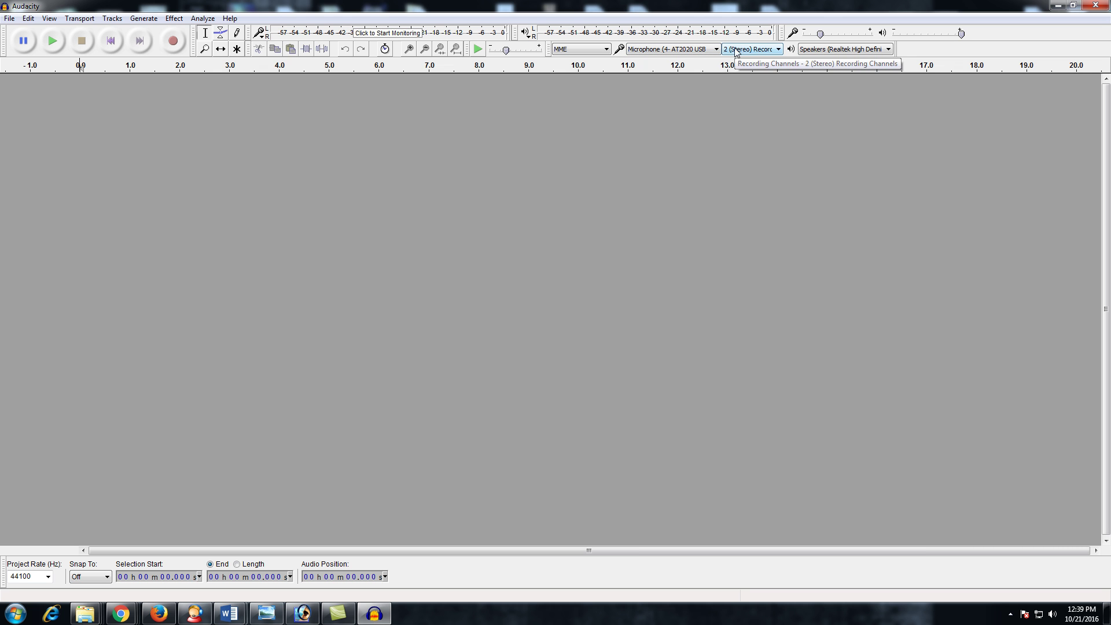
click(831, 50)
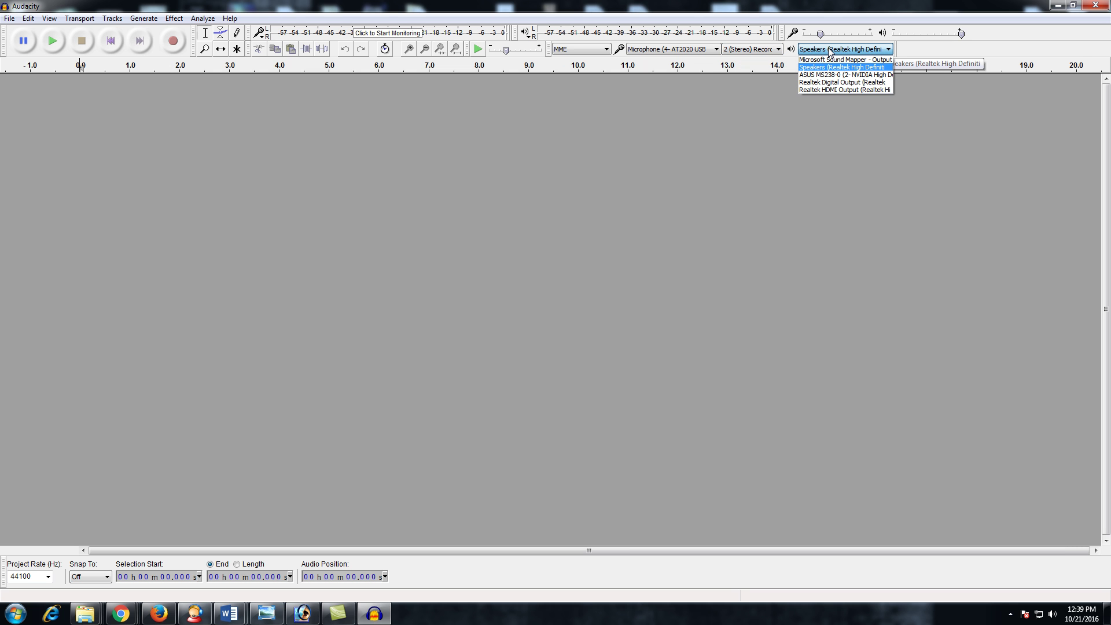
click(830, 50)
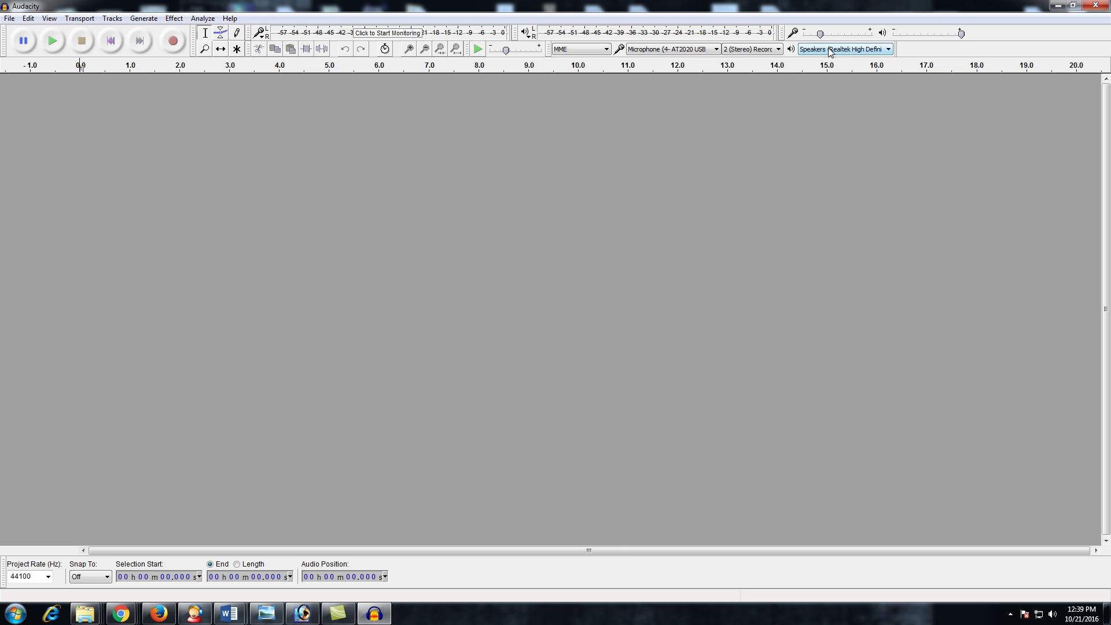
mouse_move(822, 35)
mouse_move(952, 37)
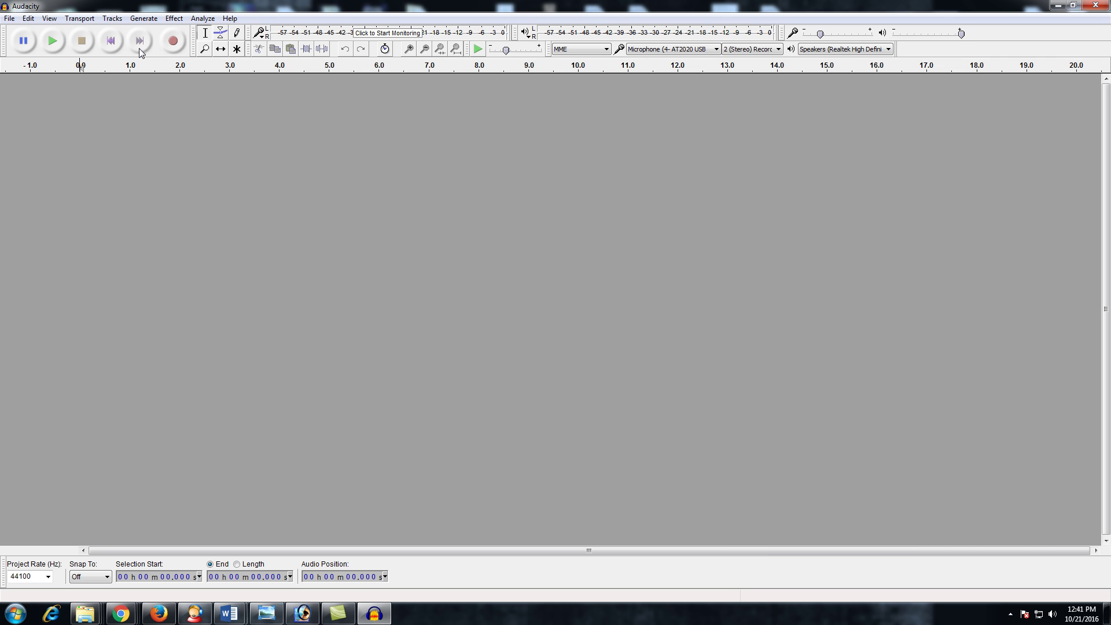
Step: Record a short sound in a clip about 3.9 seconds long and play it back from near the start
click(173, 42)
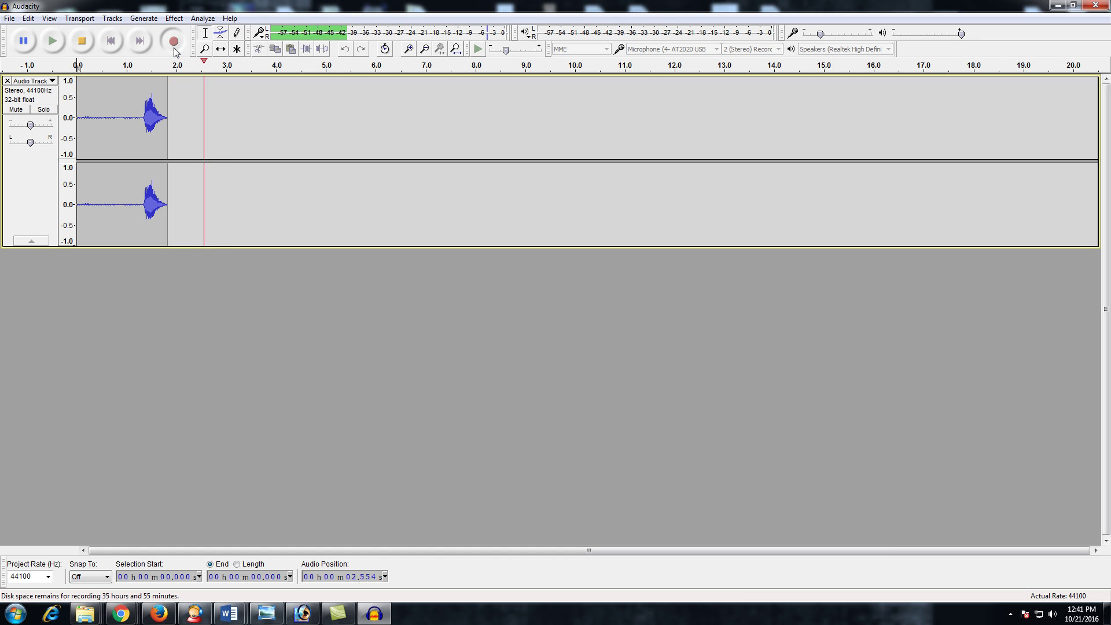
click(78, 48)
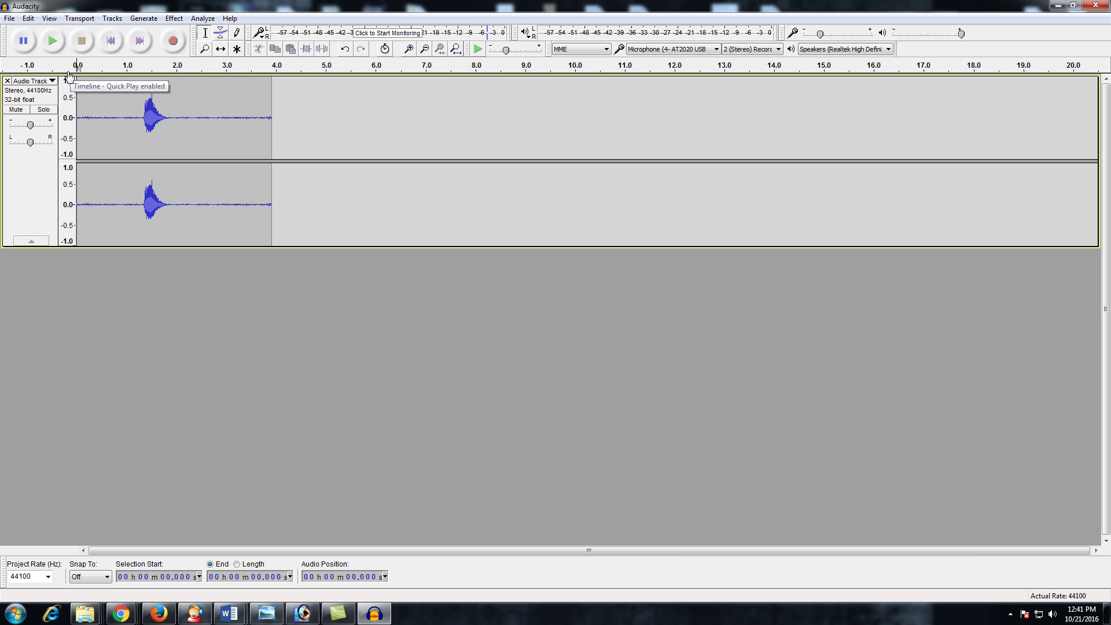
click(85, 110)
click(89, 111)
key(space)
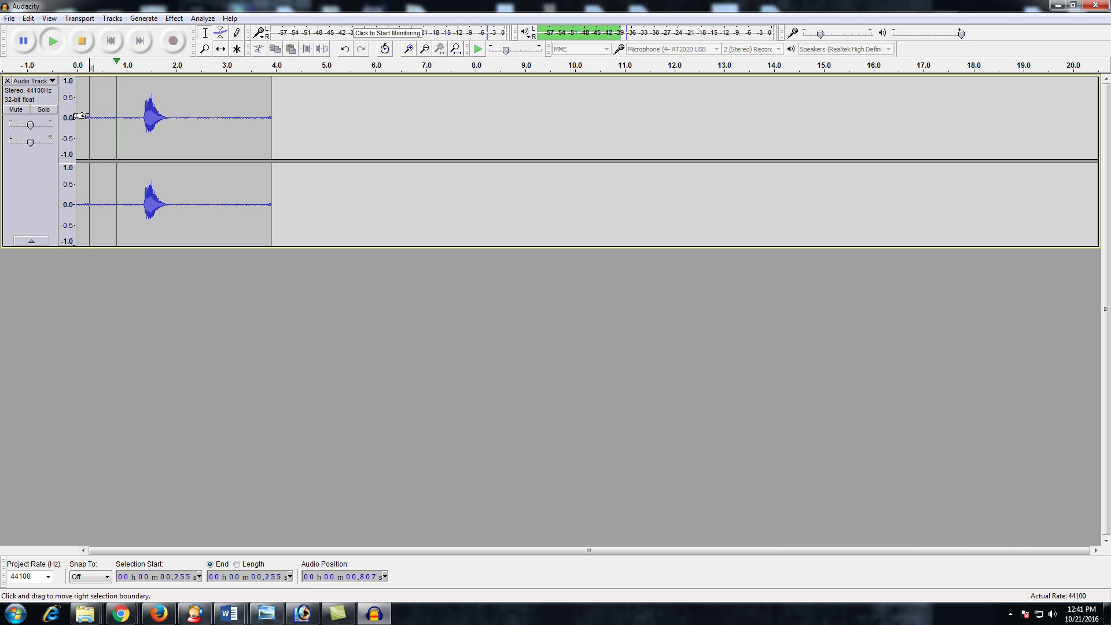
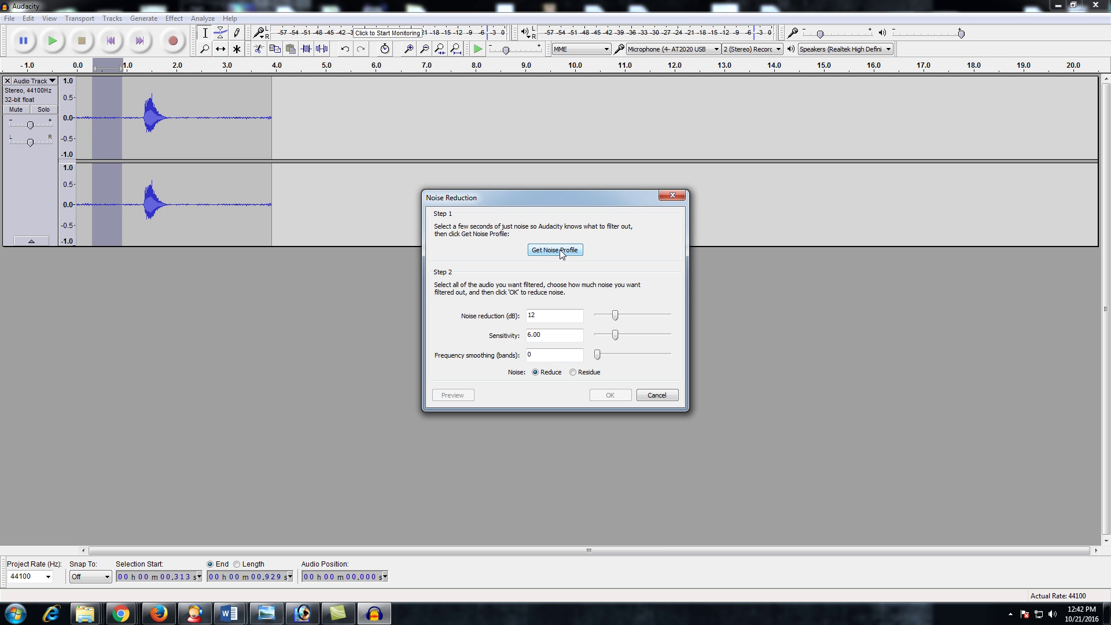
Step: Capture a noise profile from the selected quiet stretch and apply Noise Reduction to the whole track with 12 dB, sensitivity 6.00 and smoothing 0
click(561, 250)
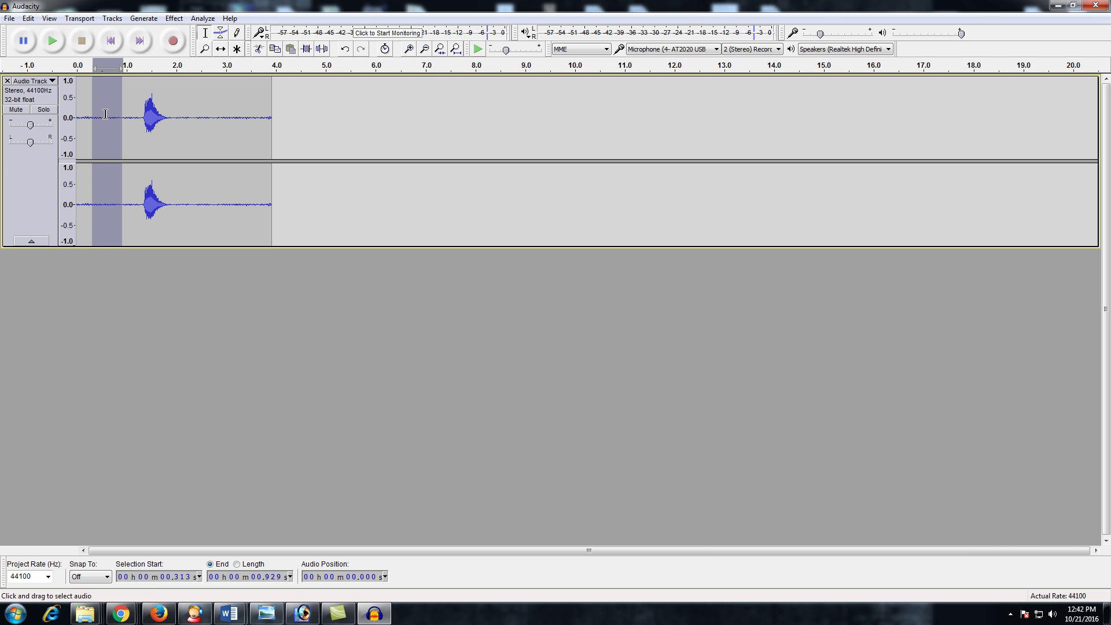
click(136, 118)
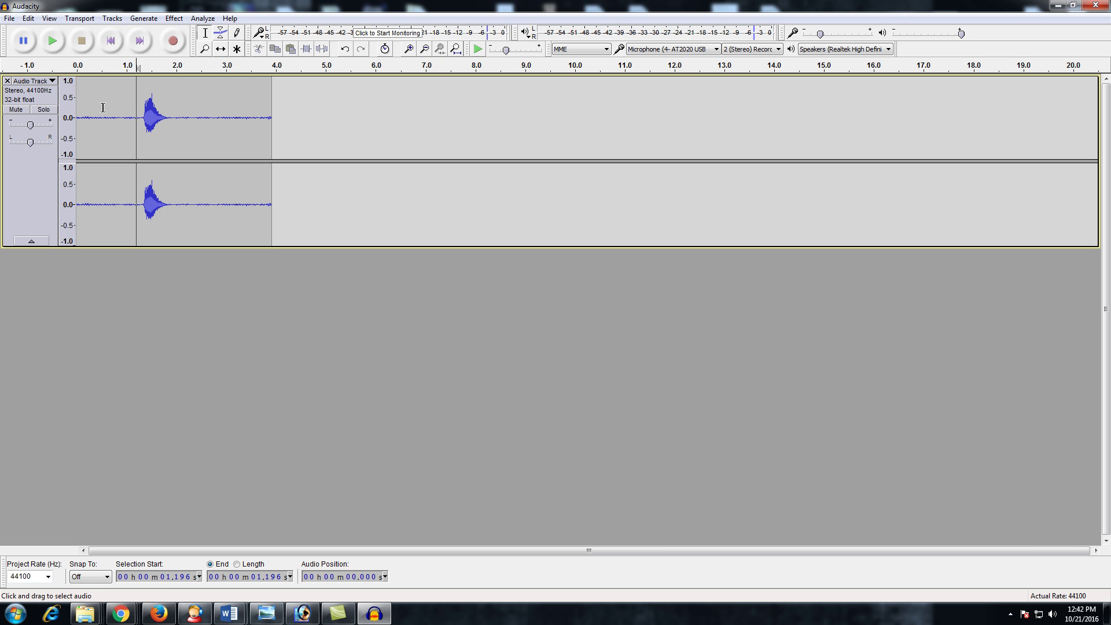
click(173, 18)
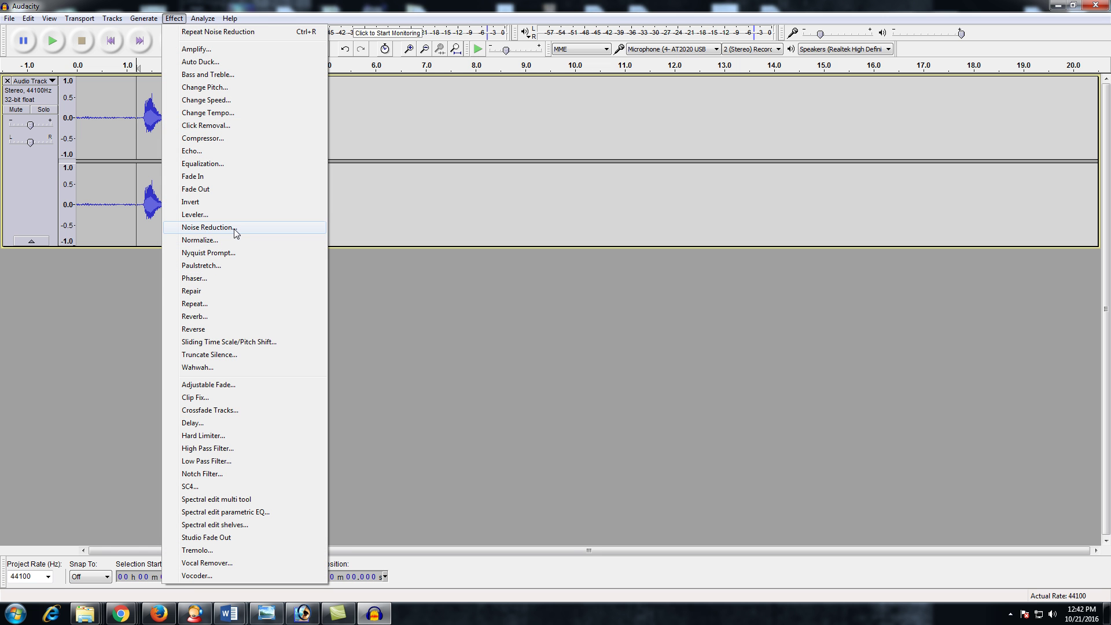
click(237, 229)
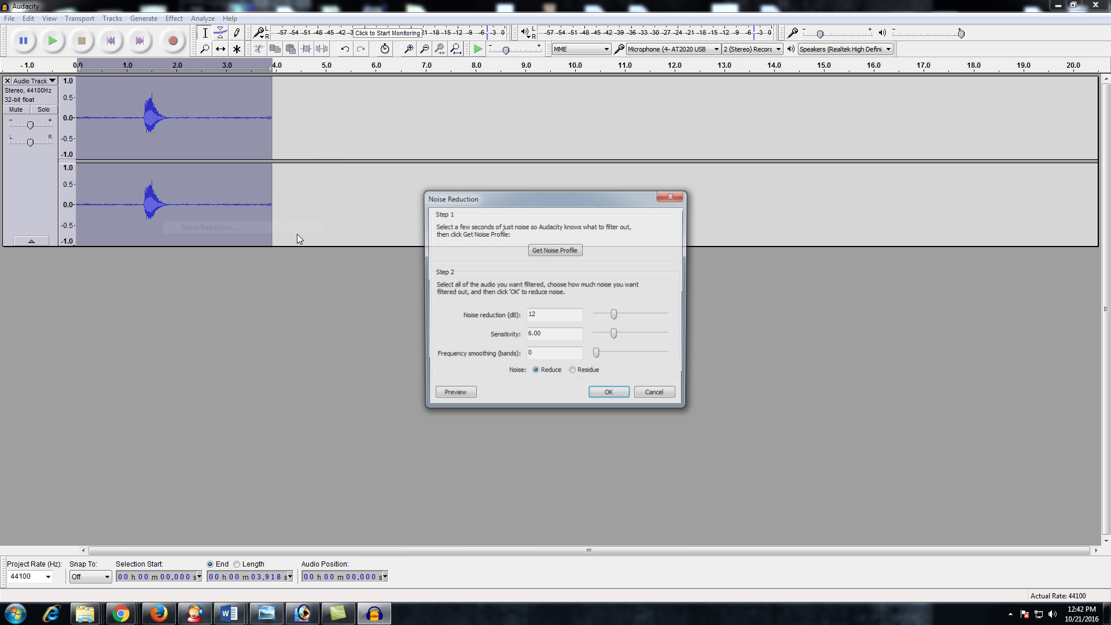
click(599, 397)
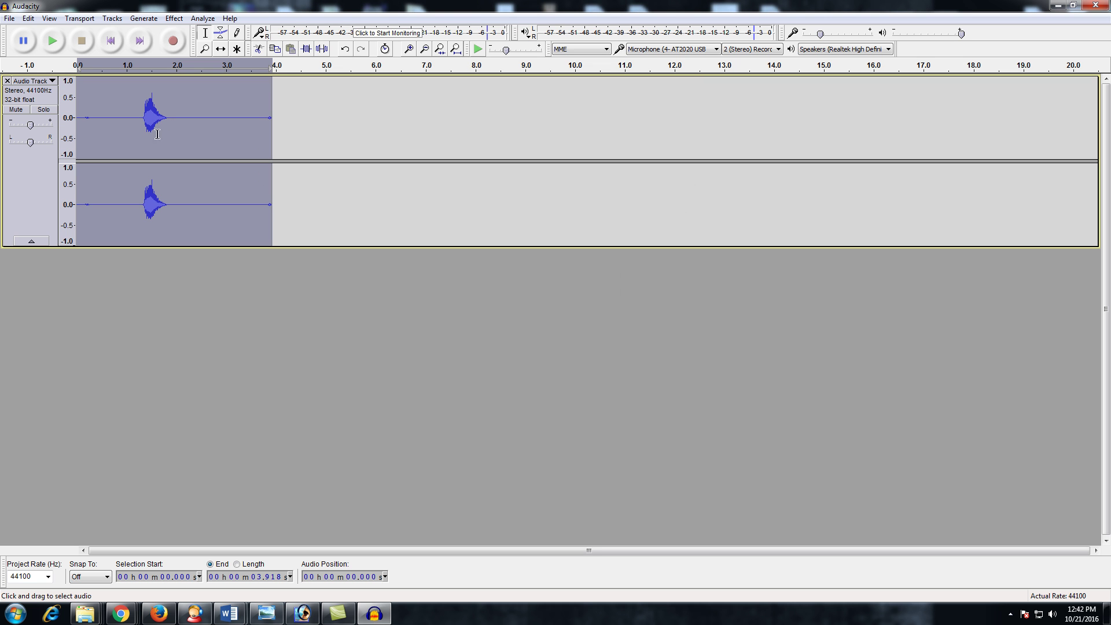
click(115, 124)
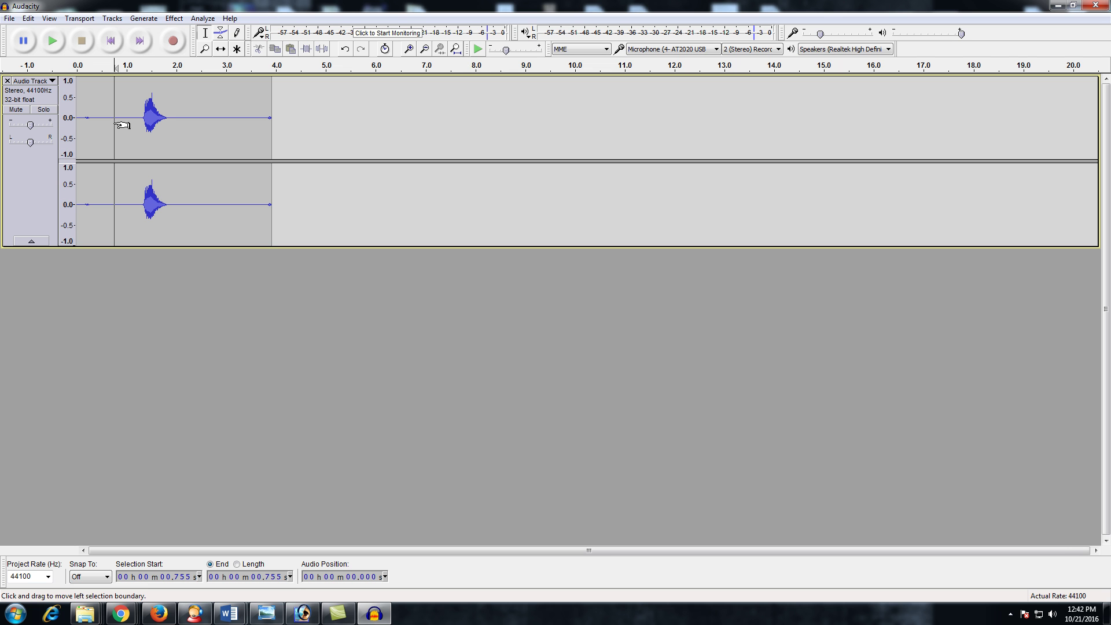
drag(99, 133, 85, 134)
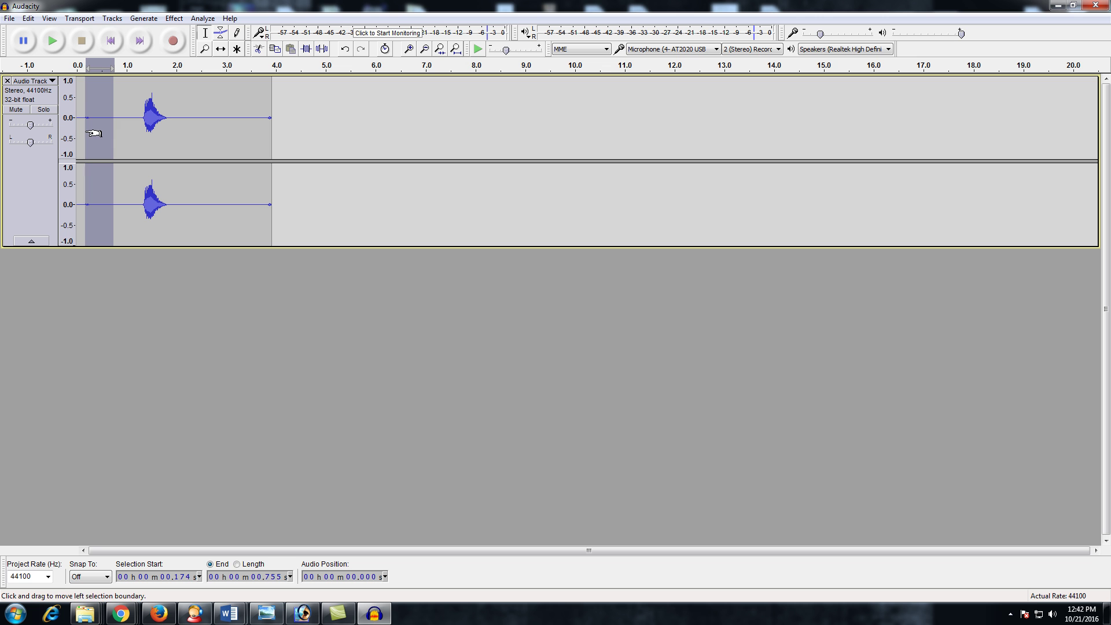
click(175, 19)
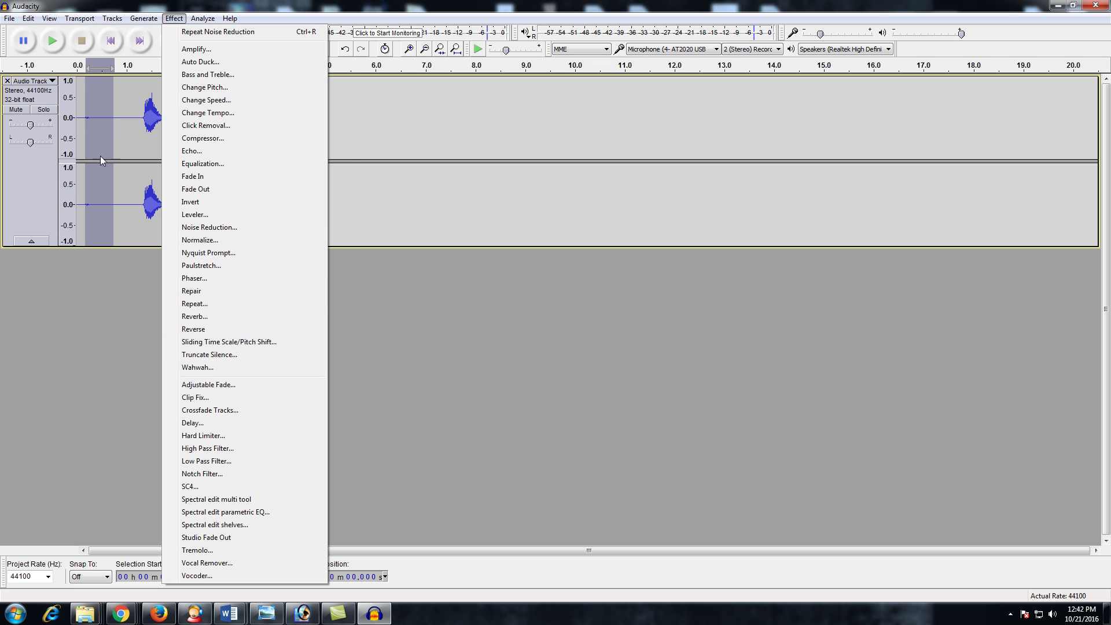
click(112, 134)
drag(119, 130, 89, 122)
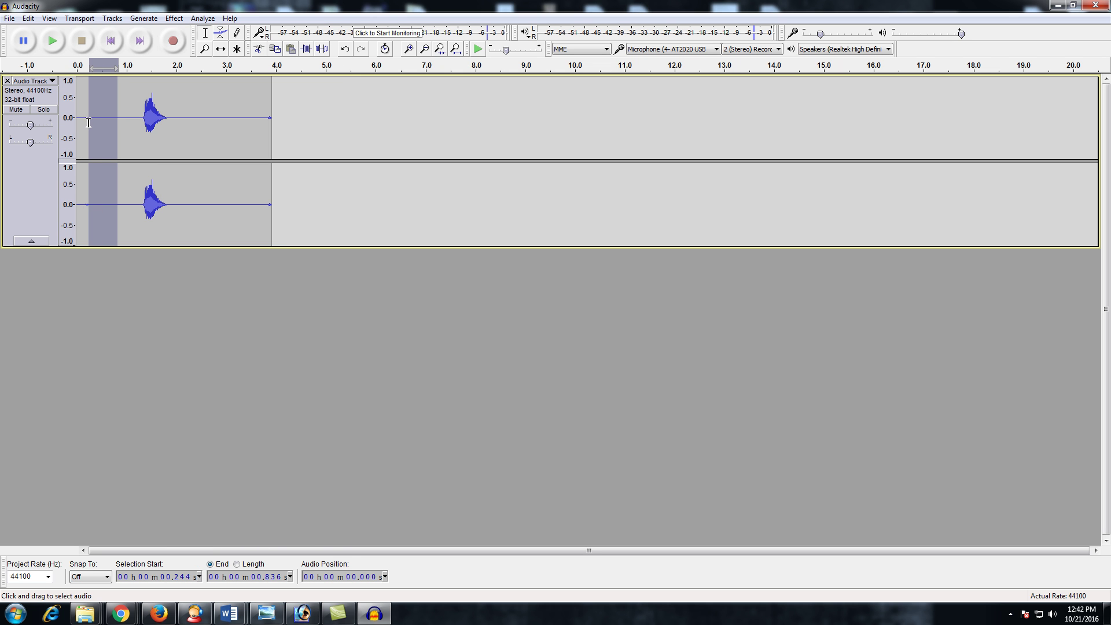
click(128, 129)
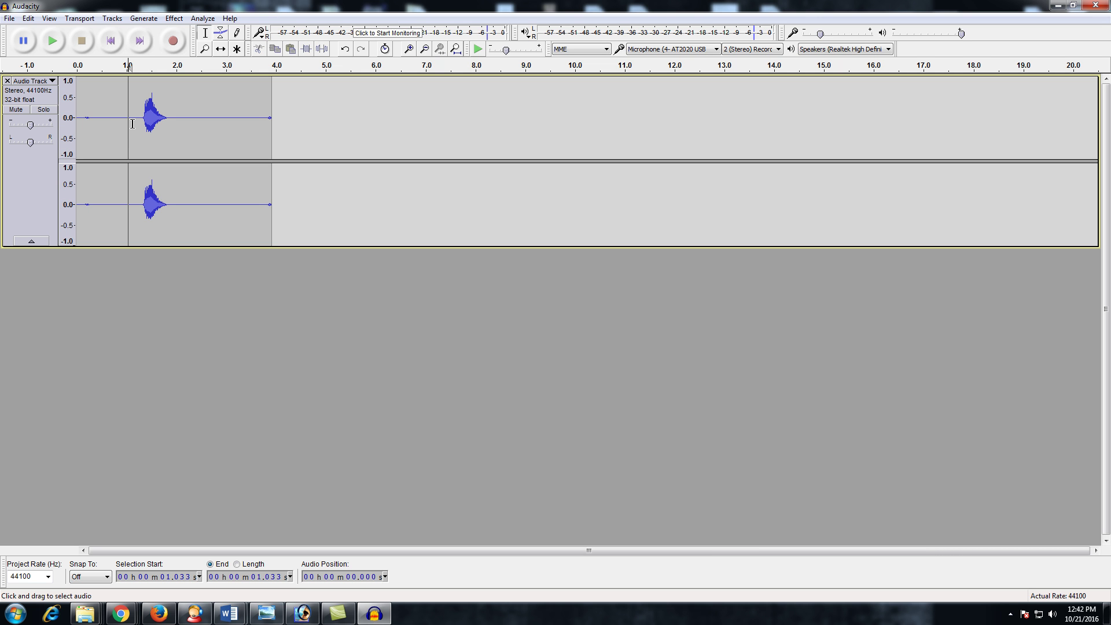
Step: Delete the silent stretches before and after the recorded sound, and play the trimmed clip from the start
click(137, 129)
drag(137, 129, 86, 157)
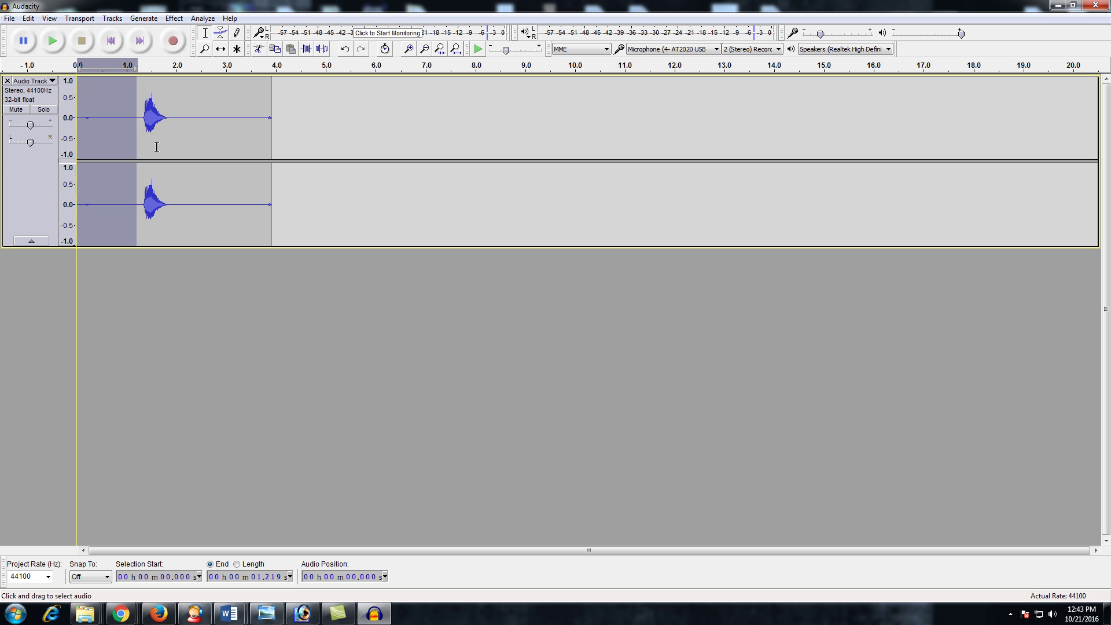
key(Delete)
drag(116, 120, 230, 127)
key(Delete)
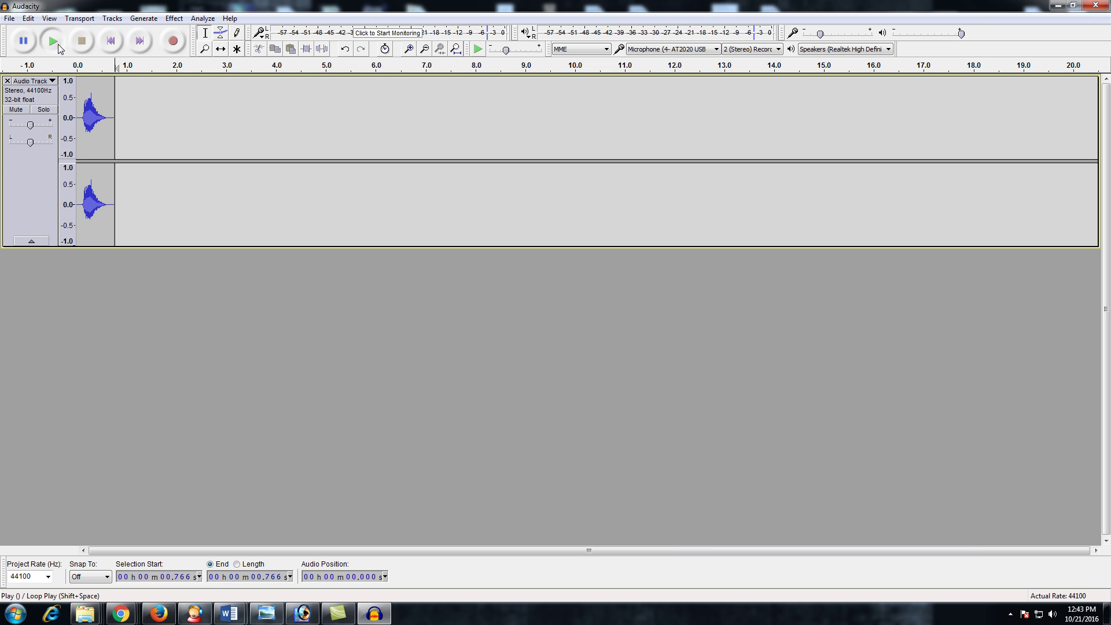
click(111, 40)
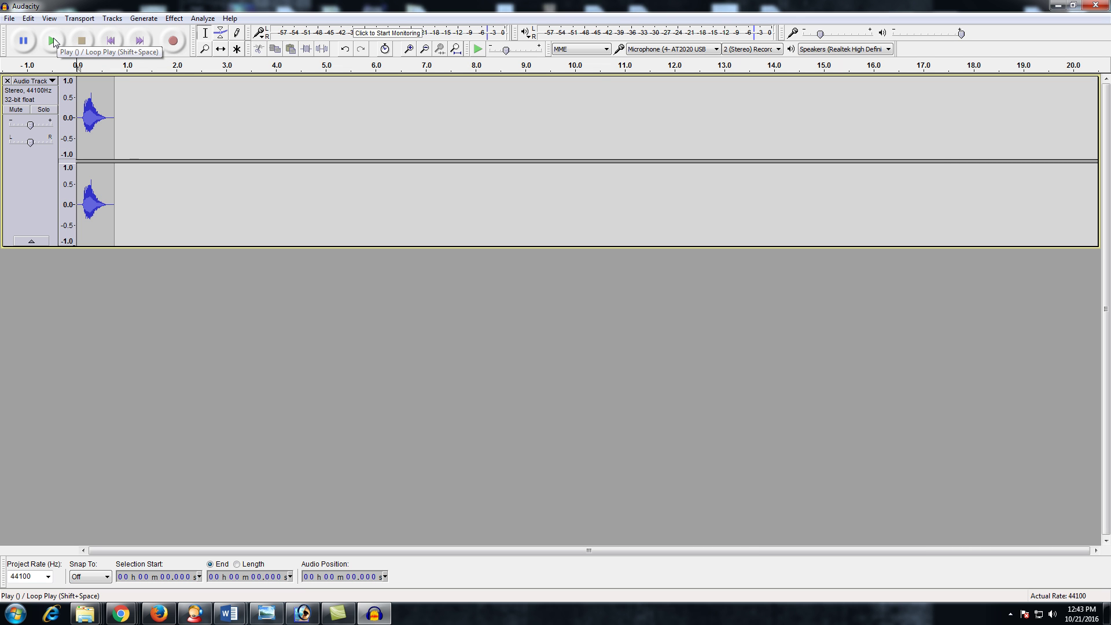
click(53, 41)
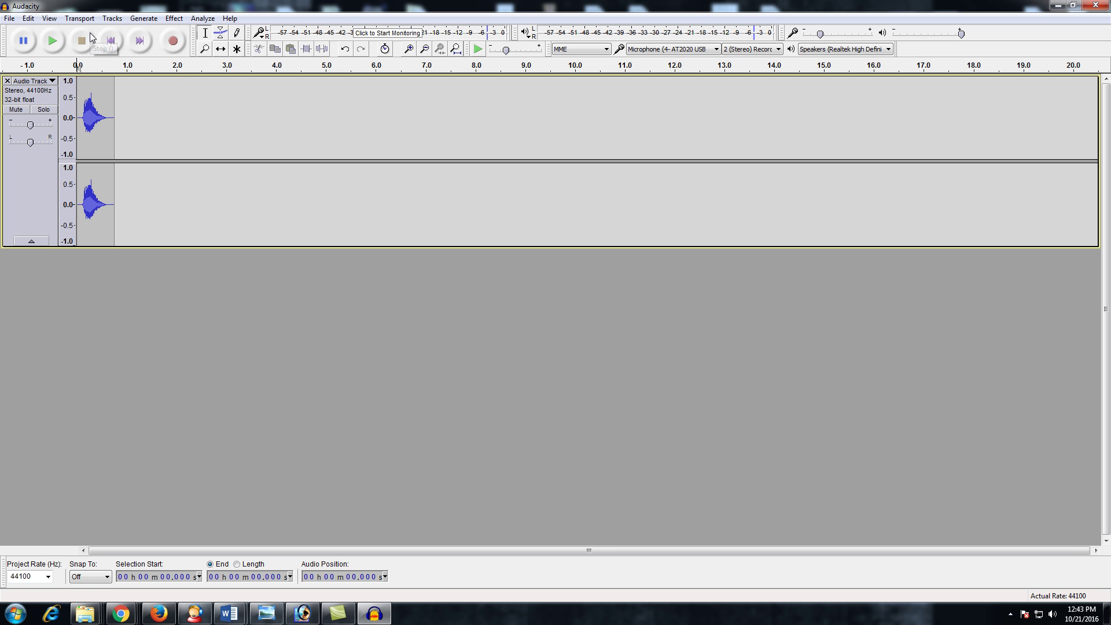
Step: Preview the trimmed clip in Change Pitch, first at its original pitch and again with the pitch raised by about 162 percent
click(172, 19)
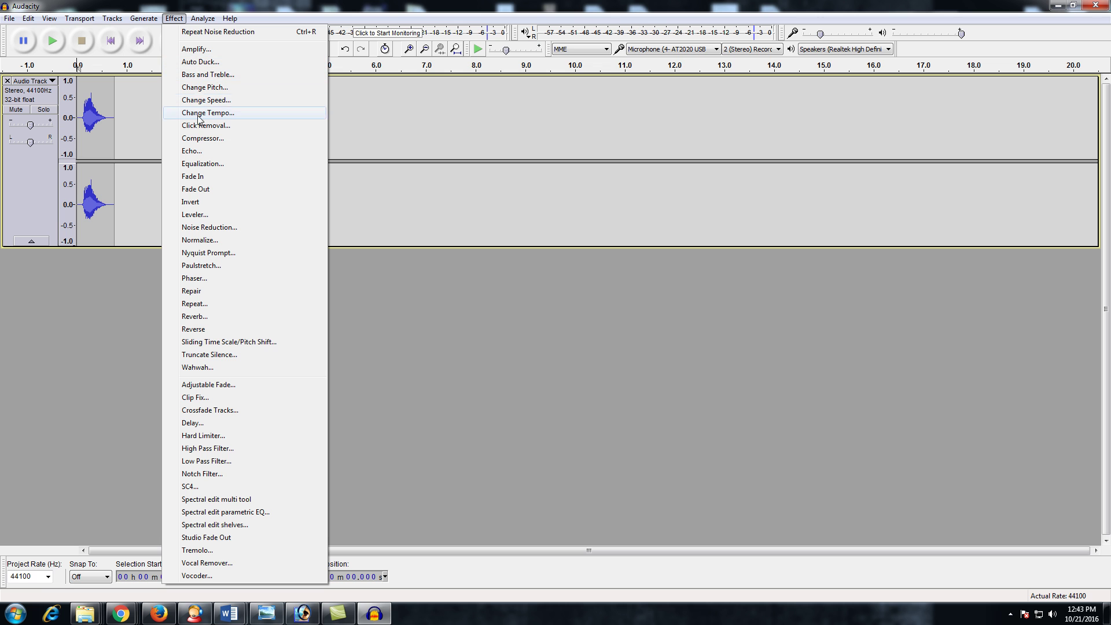
click(206, 88)
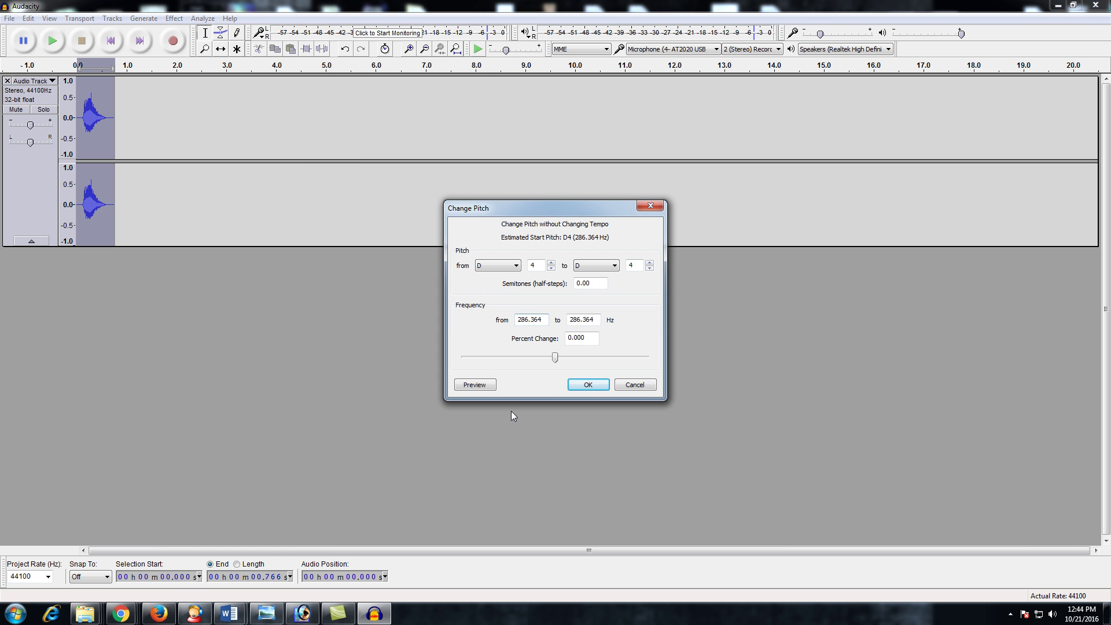
click(480, 386)
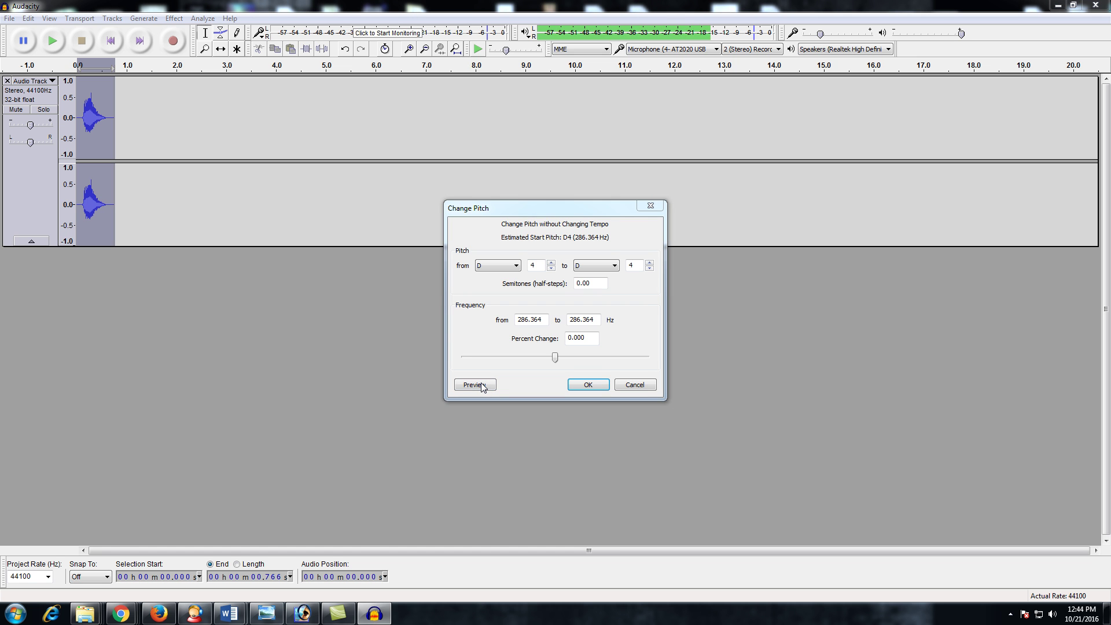
drag(558, 360, 602, 358)
click(479, 387)
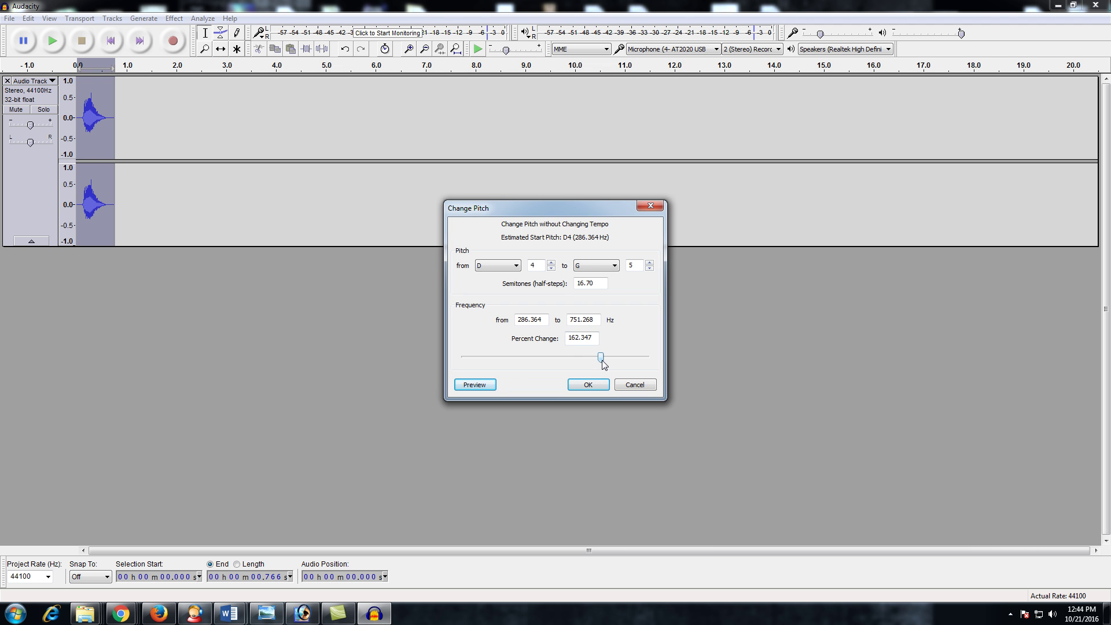
Step: Try lowering the clip's pitch by 58 percent, preview and apply it, play the result and undo the pitch change
drag(602, 359, 501, 359)
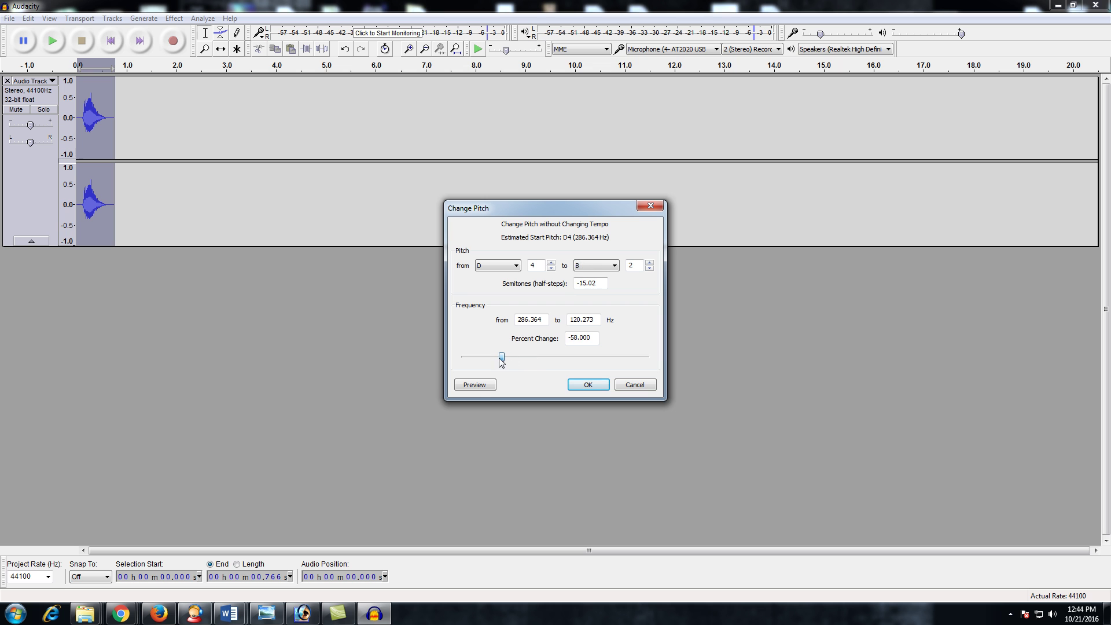
click(475, 386)
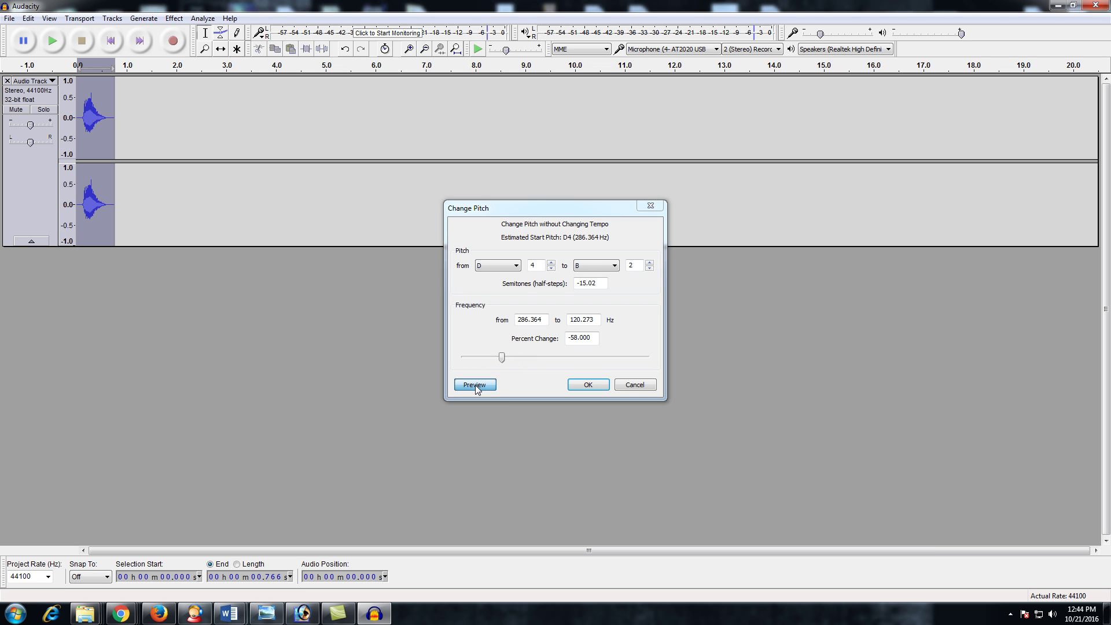
click(475, 385)
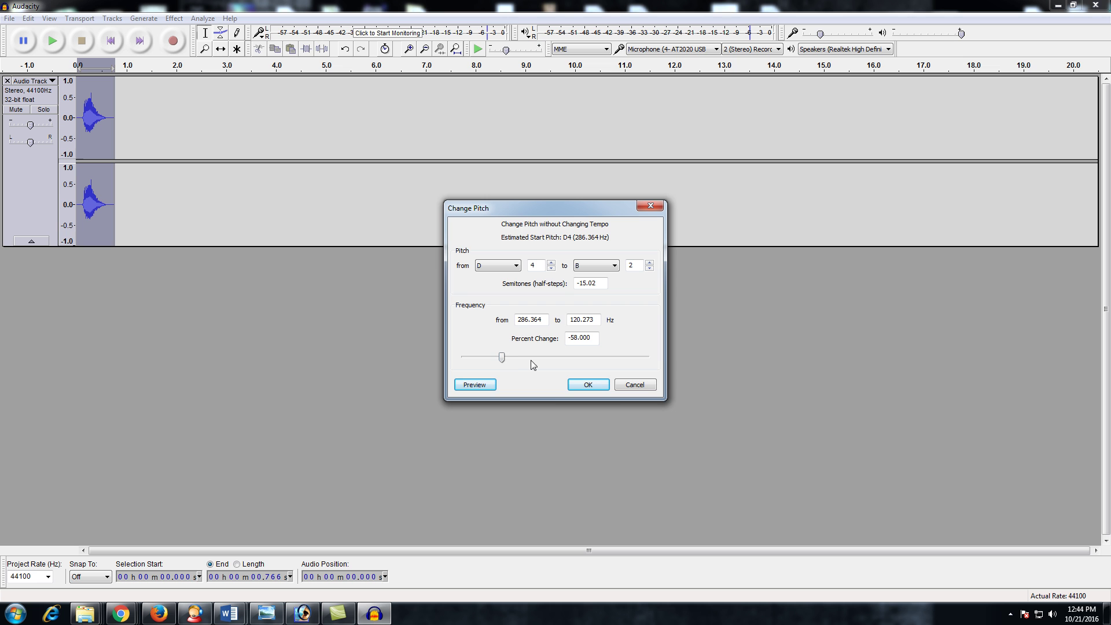
click(588, 386)
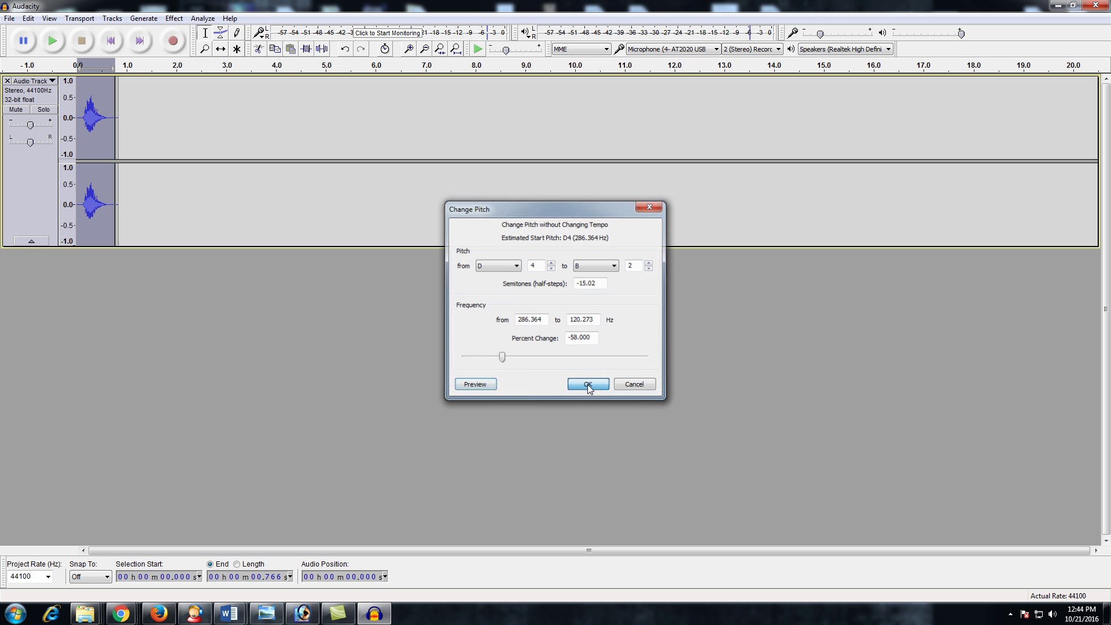
click(53, 41)
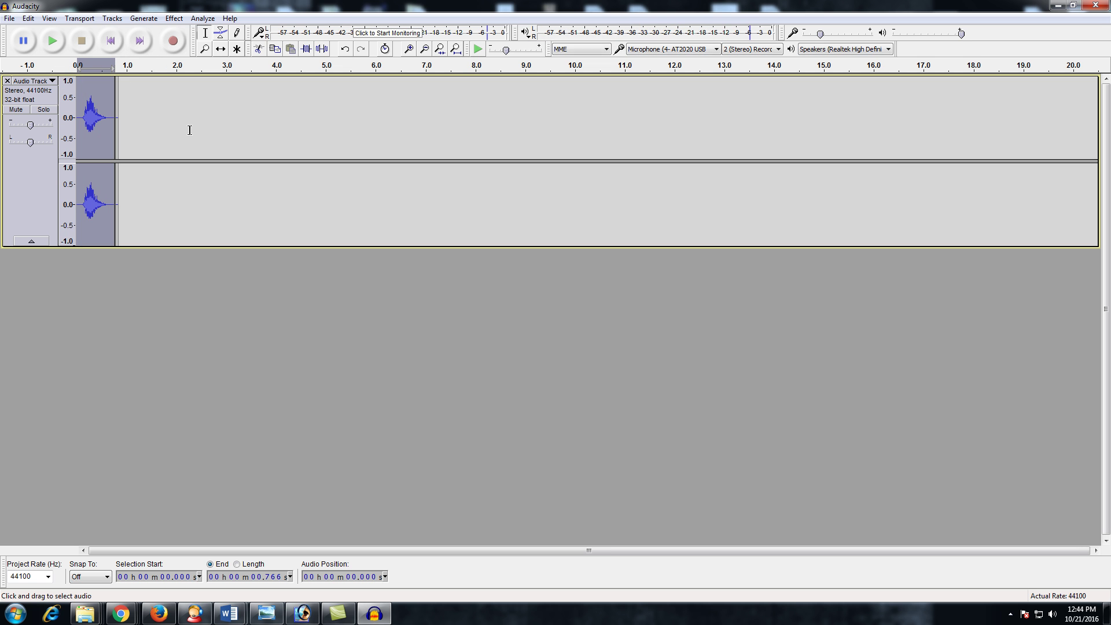
key(ctrl+z)
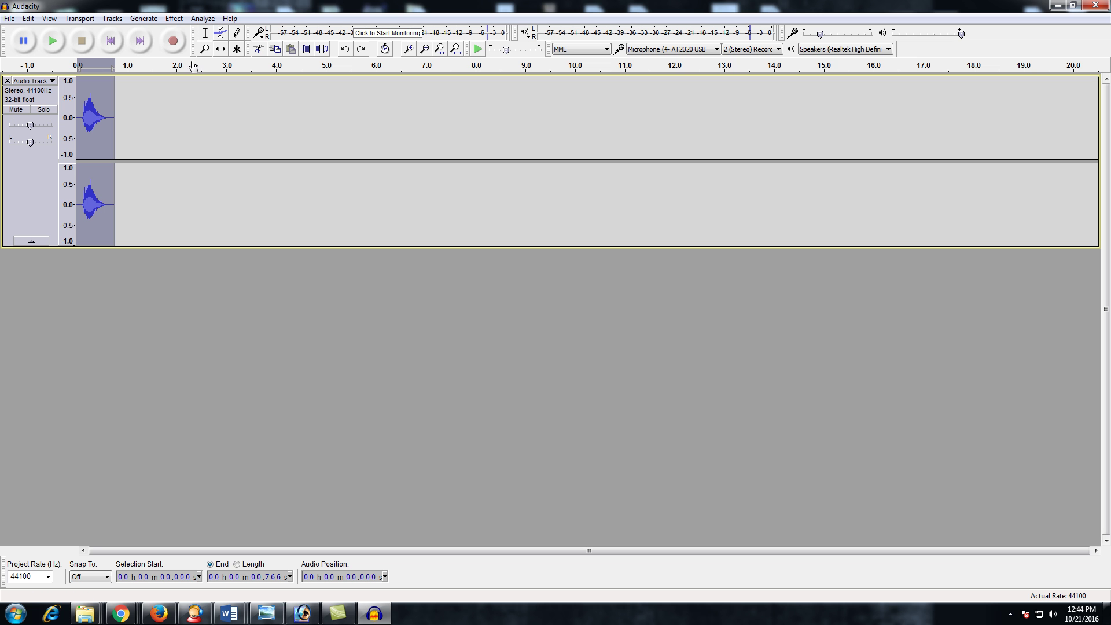
Step: Preview the clip in Change Speed with an increase of about 146 percent, and cancel without applying it
click(174, 19)
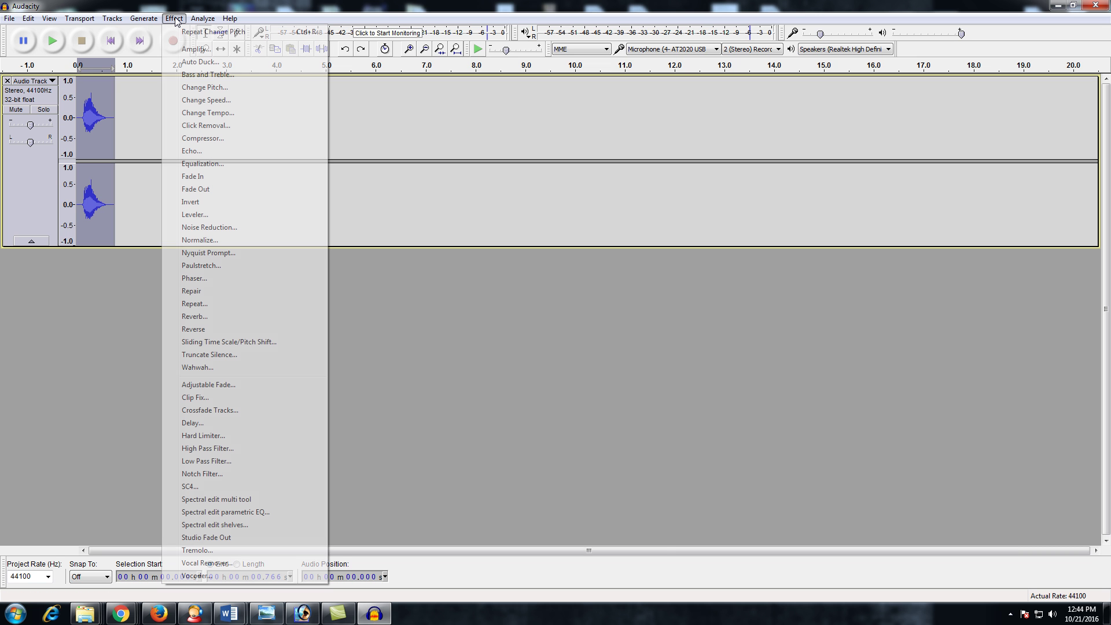
click(202, 101)
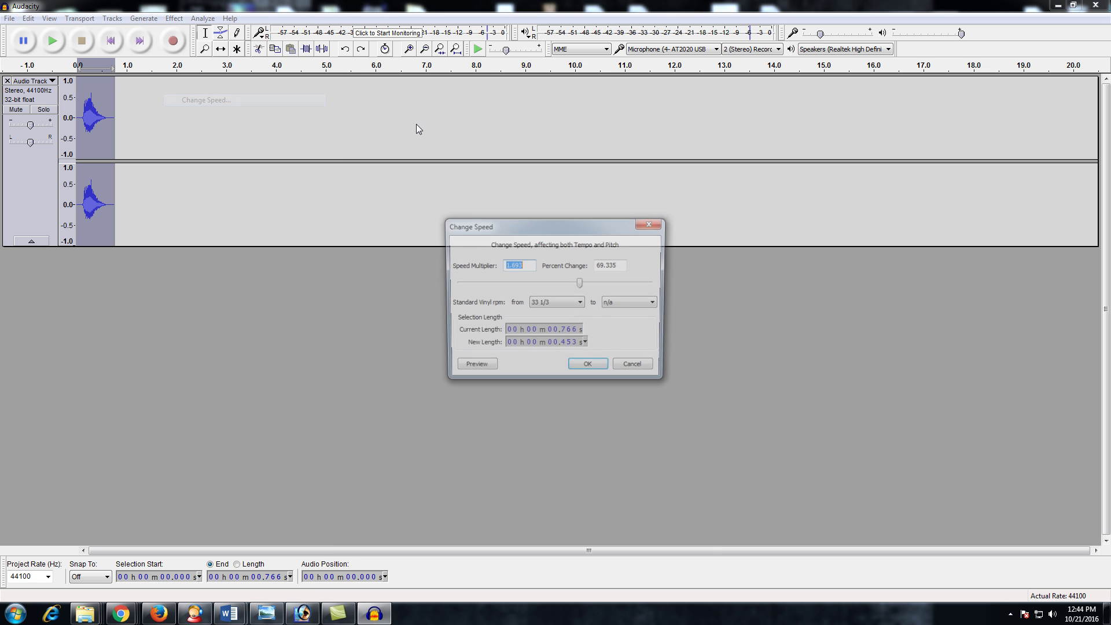
drag(583, 283, 587, 284)
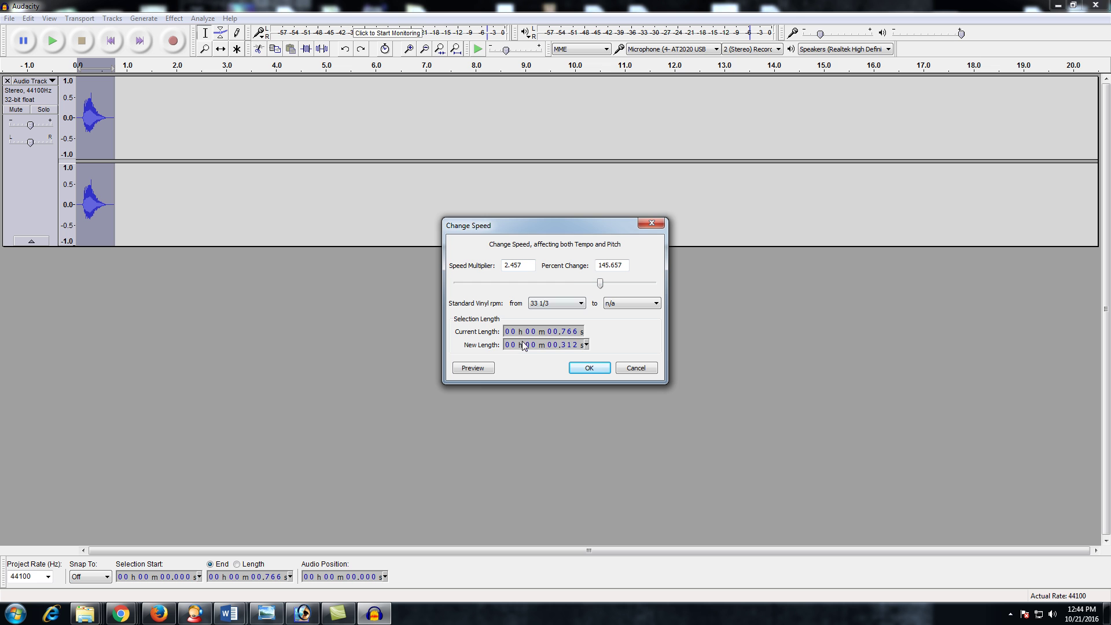
click(481, 372)
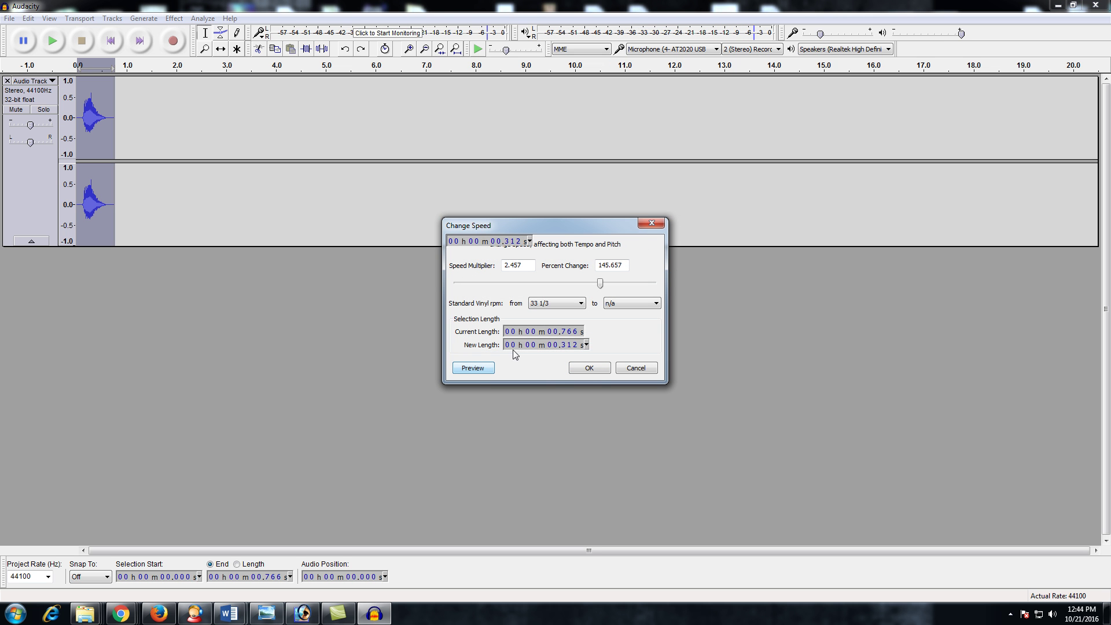
click(474, 369)
click(624, 368)
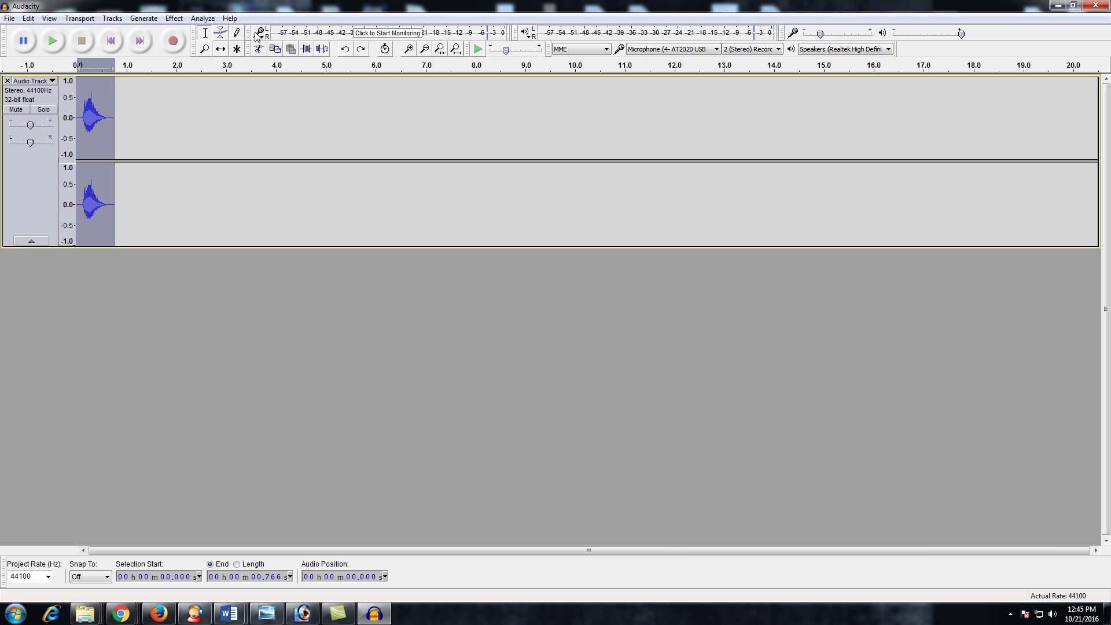
Step: Preview the clip in Change Tempo with an increase of about 374 percent, and close the effect without applying it
click(174, 18)
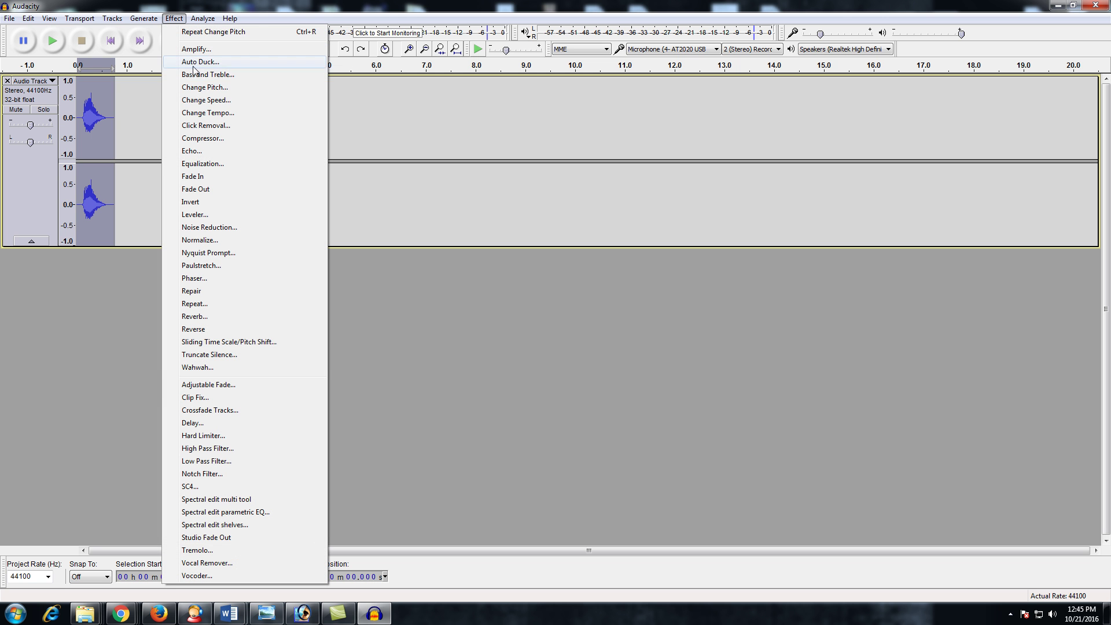
click(204, 114)
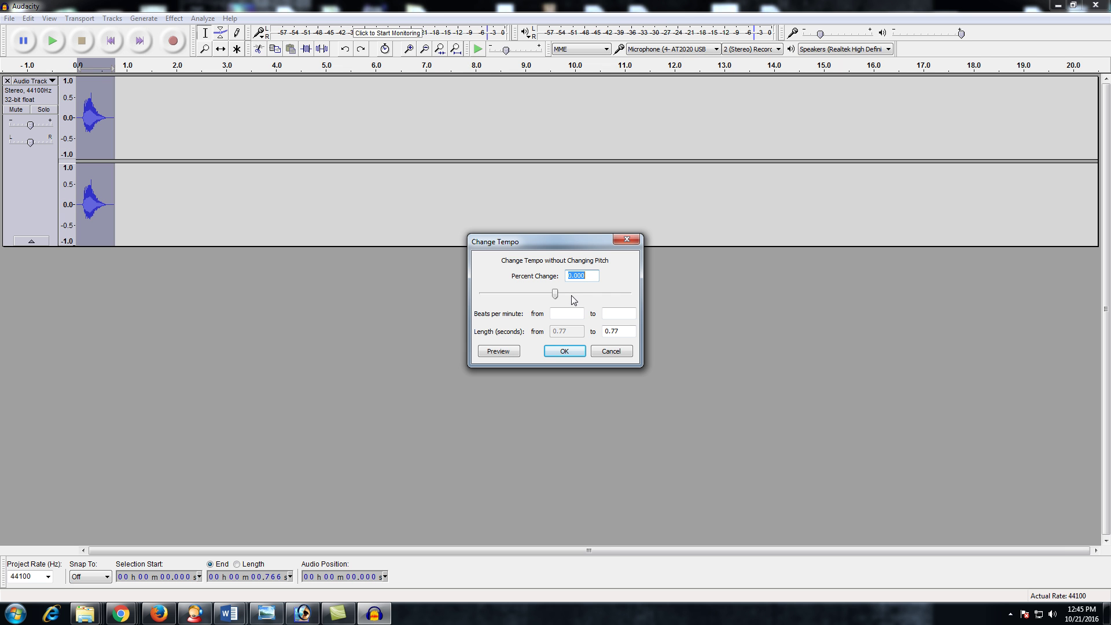
drag(556, 295, 585, 300)
key(Escape)
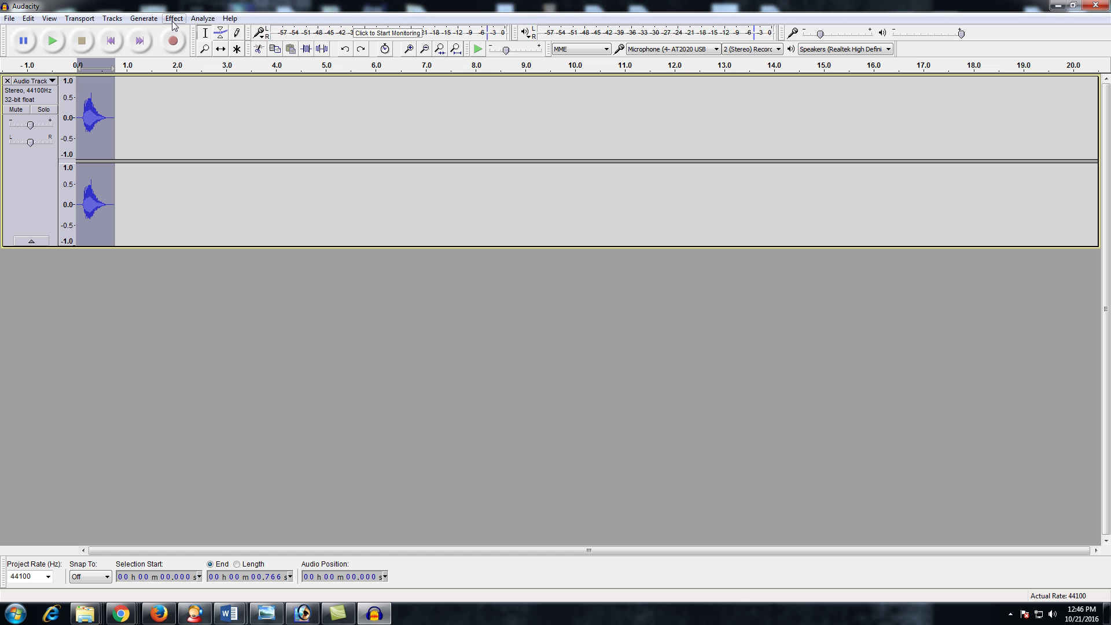
click(174, 19)
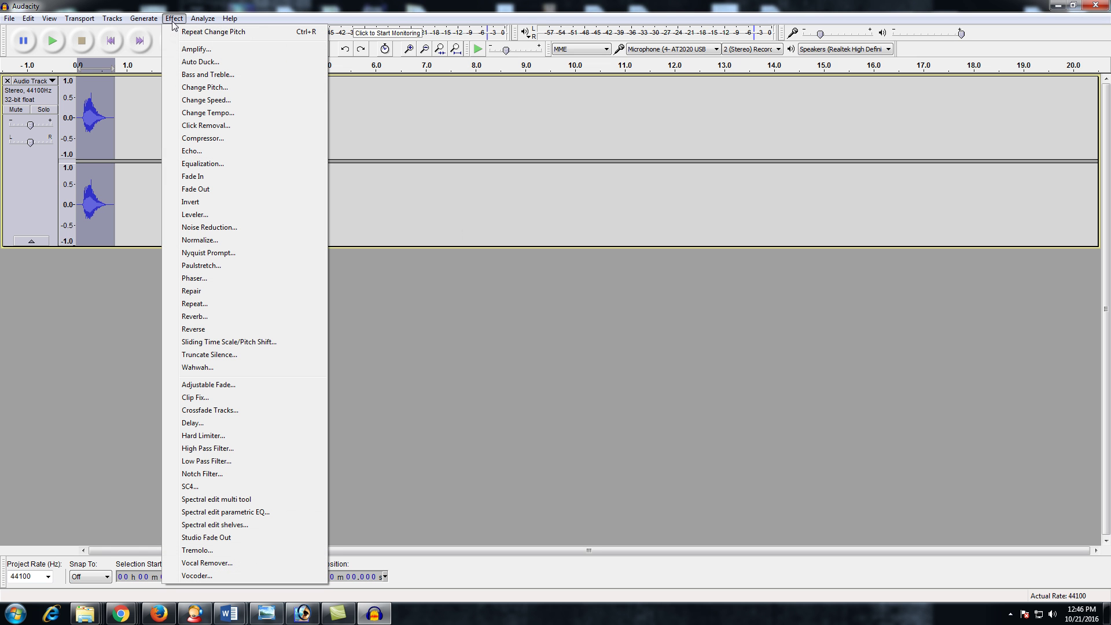
click(207, 112)
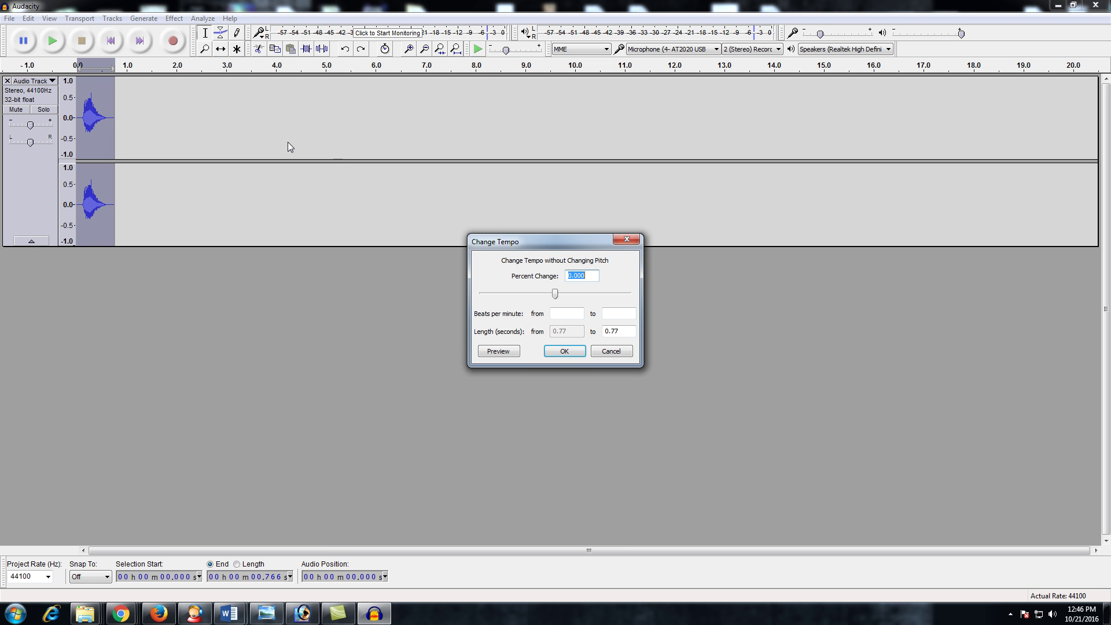
drag(557, 294, 617, 297)
click(499, 352)
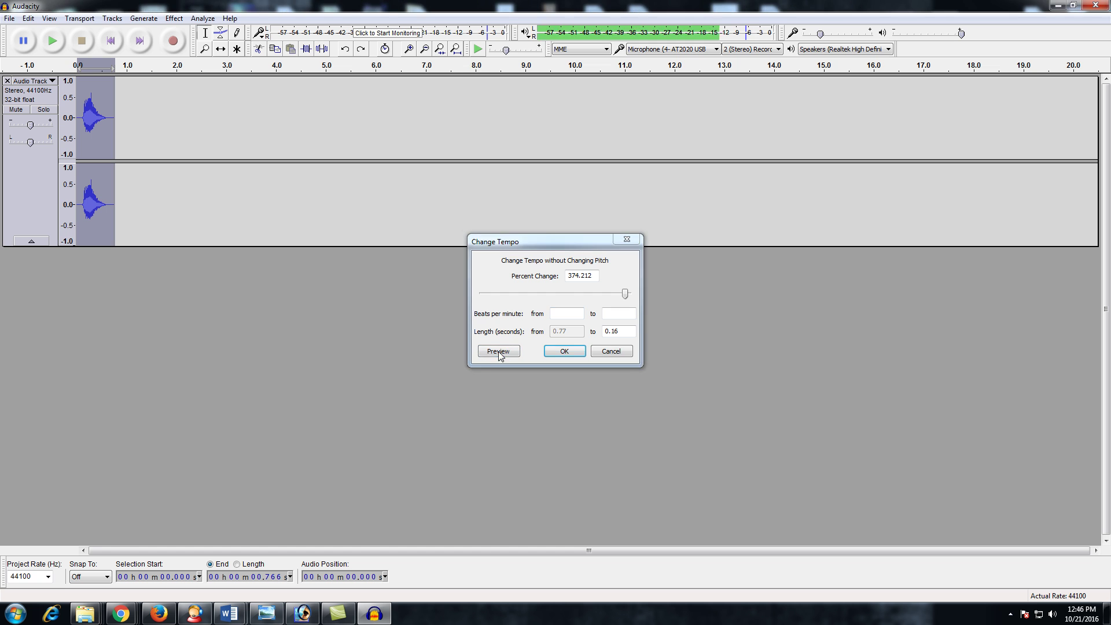
click(621, 242)
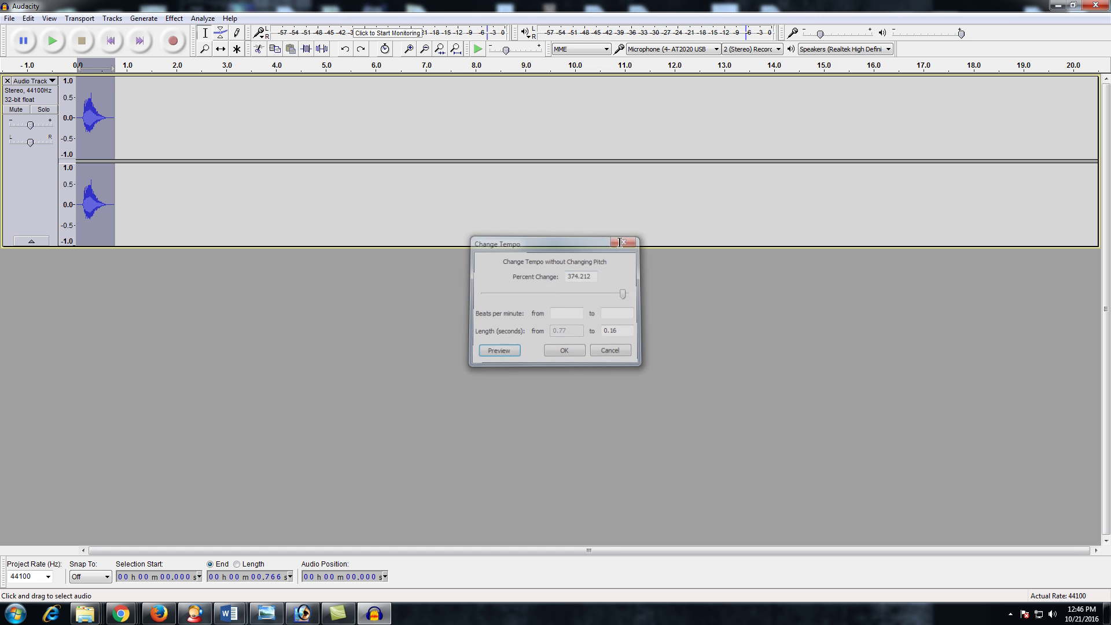
Step: Speed up the clip with Change Speed to a length of about 0.237 seconds, and play the result
click(173, 18)
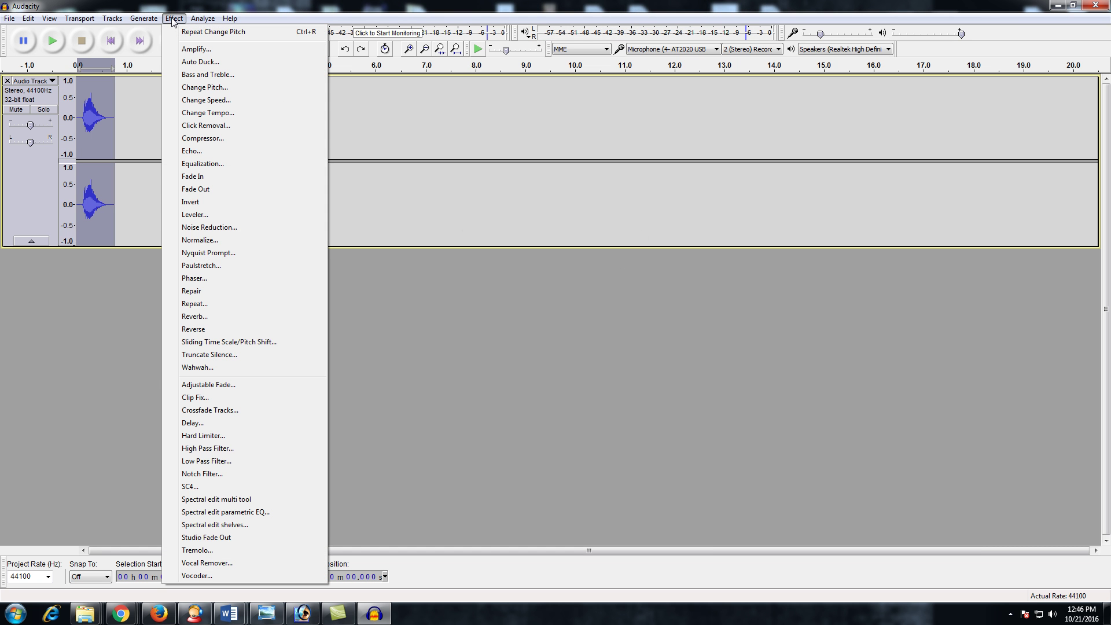
click(210, 100)
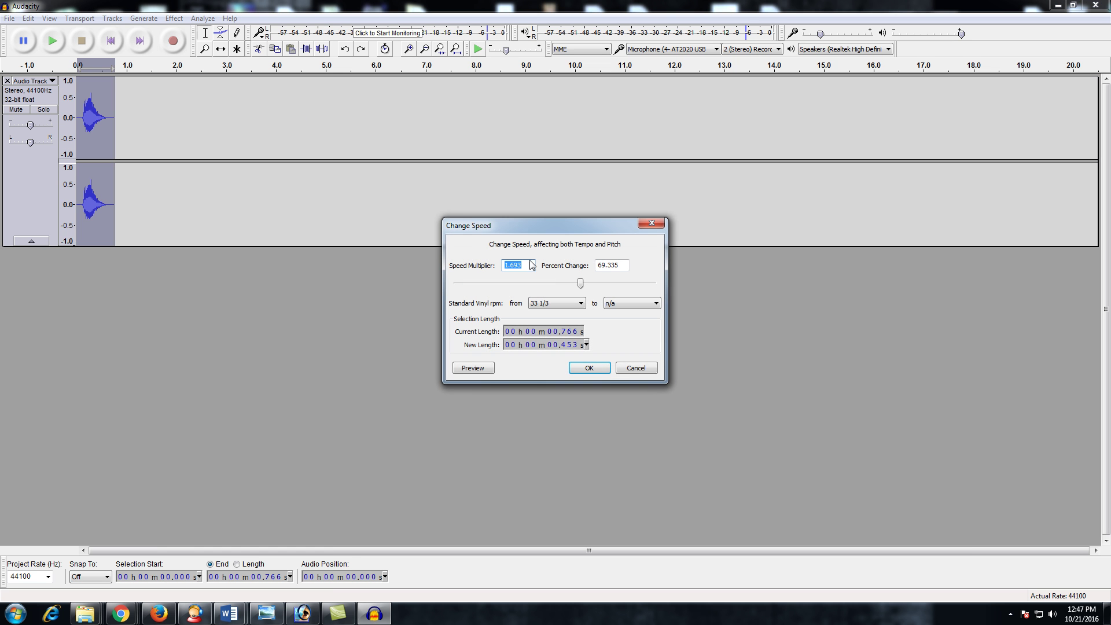
click(582, 282)
click(591, 282)
click(605, 371)
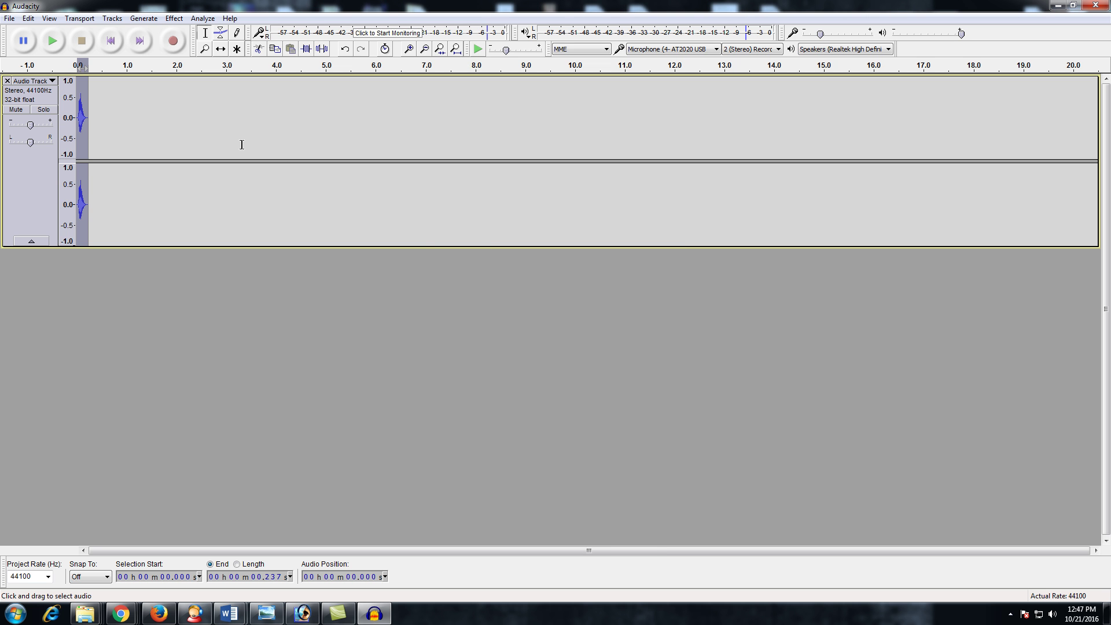
key(space)
key(space)
click(156, 131)
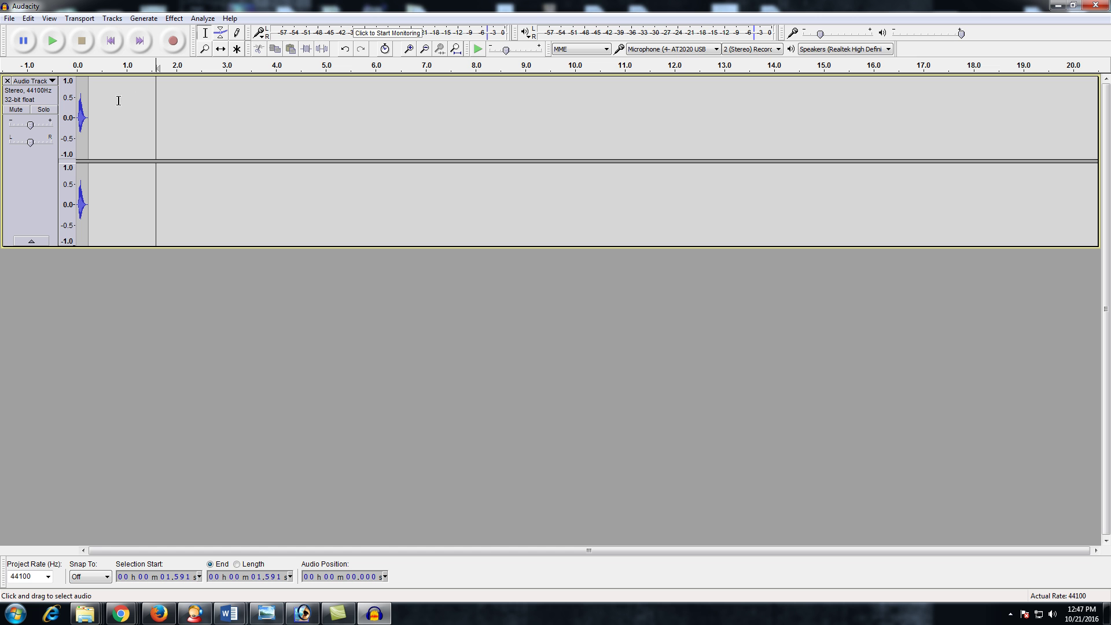
Step: Start exporting the audio and choose the YT tutorials folder on the desktop as the destination
click(19, 18)
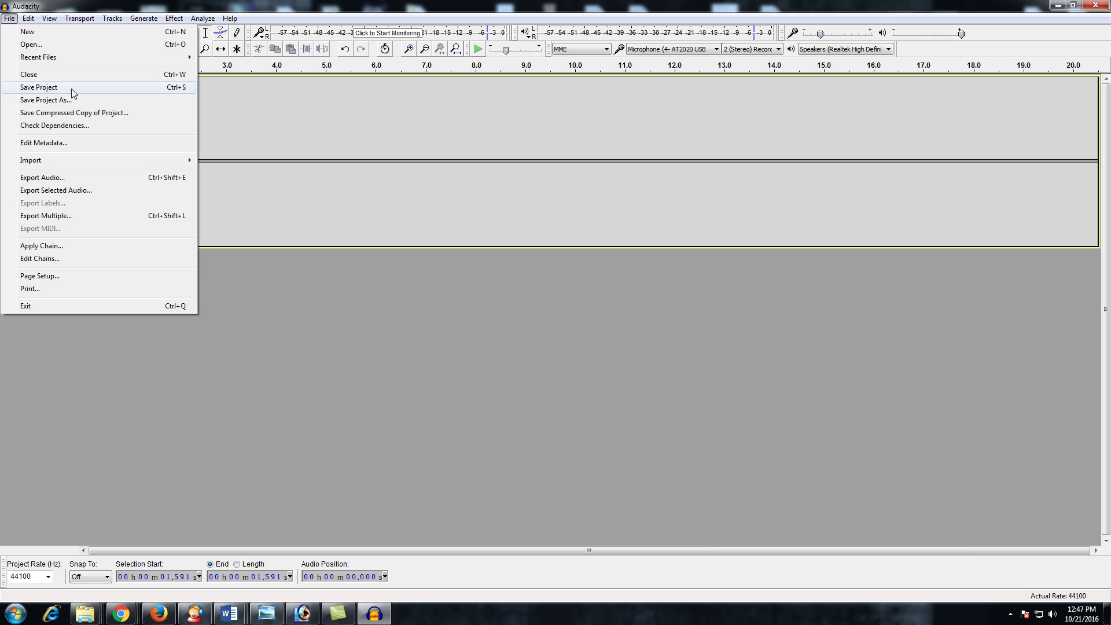
click(34, 182)
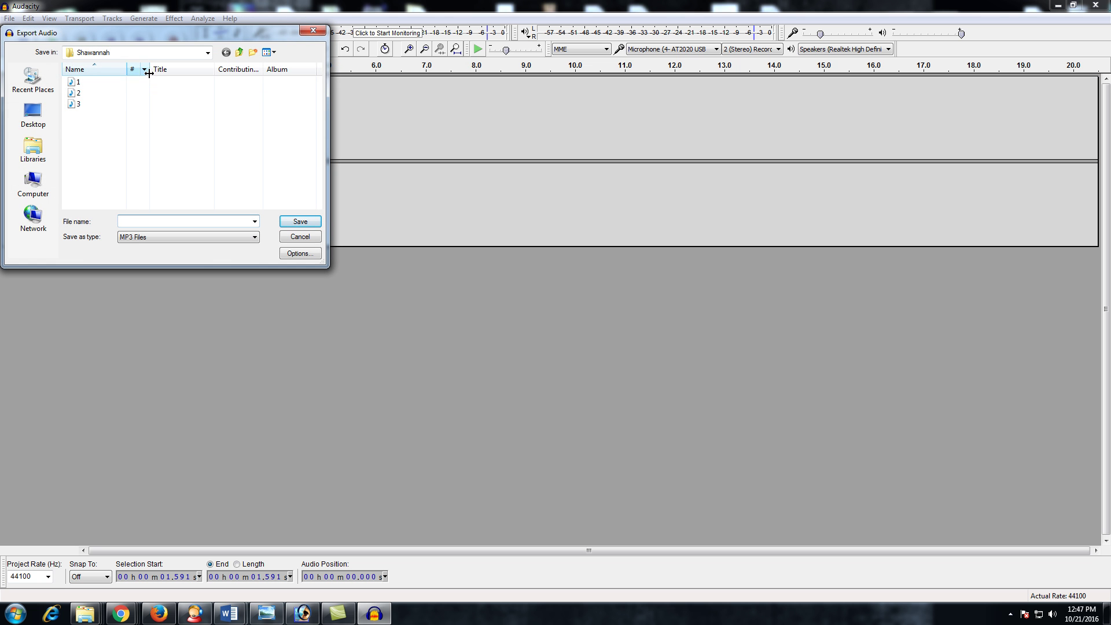
click(44, 121)
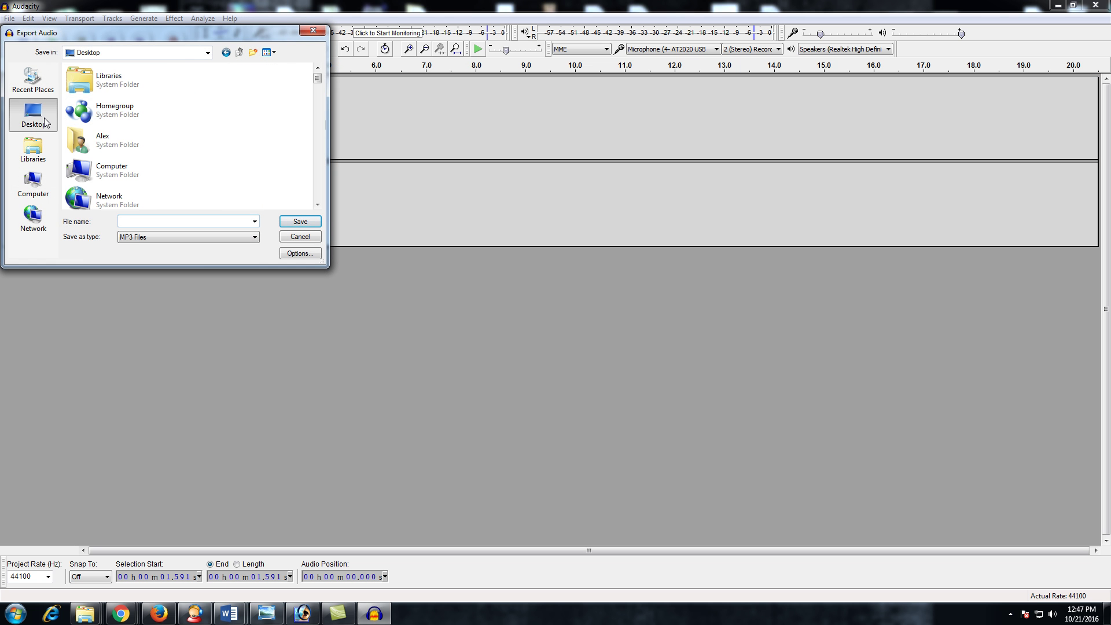
click(102, 142)
scroll(102, 142, down, 10)
scroll(101, 142, down, 8)
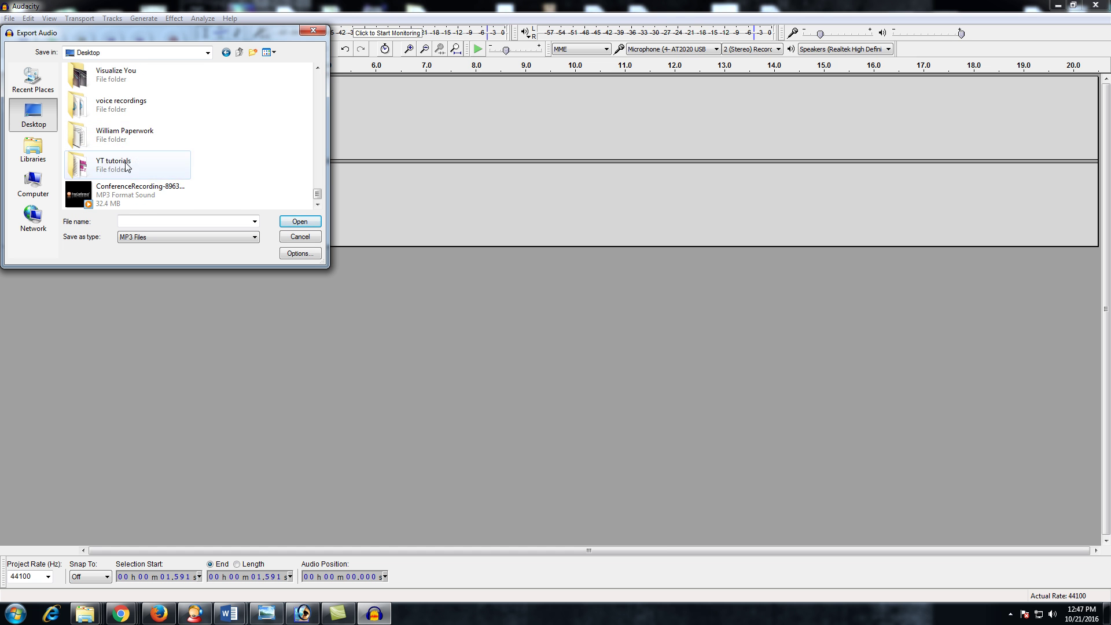
double_click(127, 165)
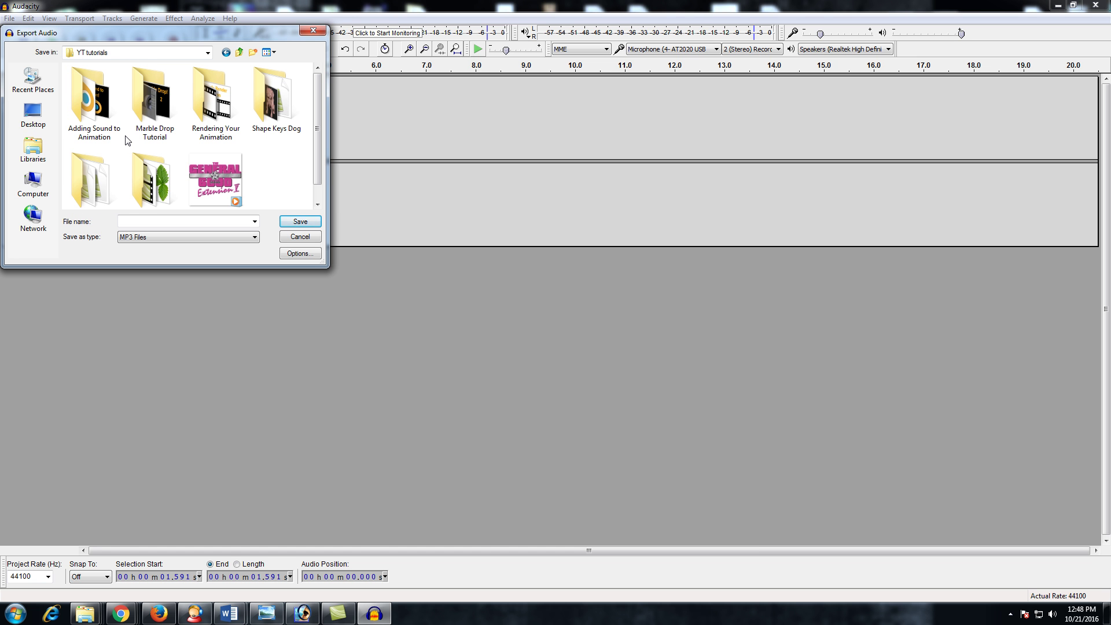
scroll(127, 139, down, 1)
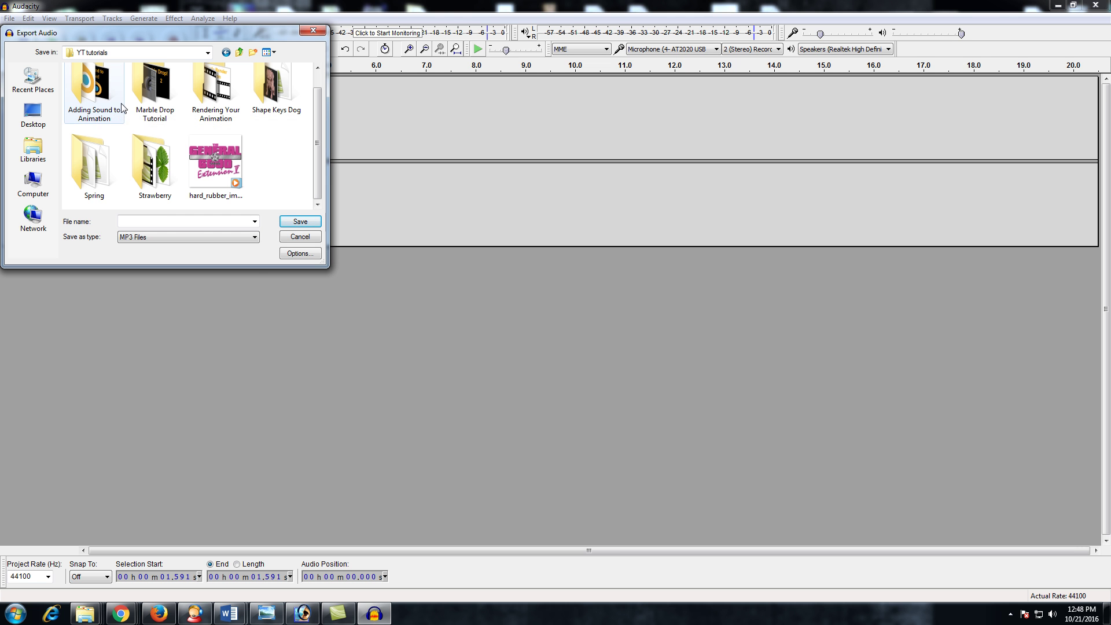
Step: Save the export in MP3 format with the file name Gasp1
click(160, 237)
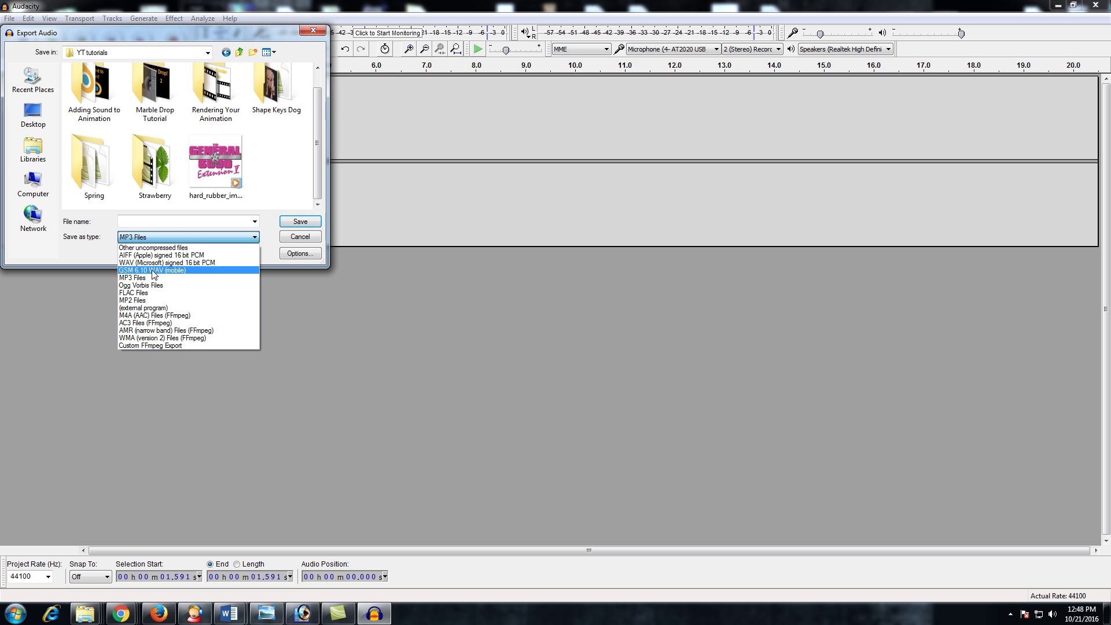
click(136, 278)
click(150, 222)
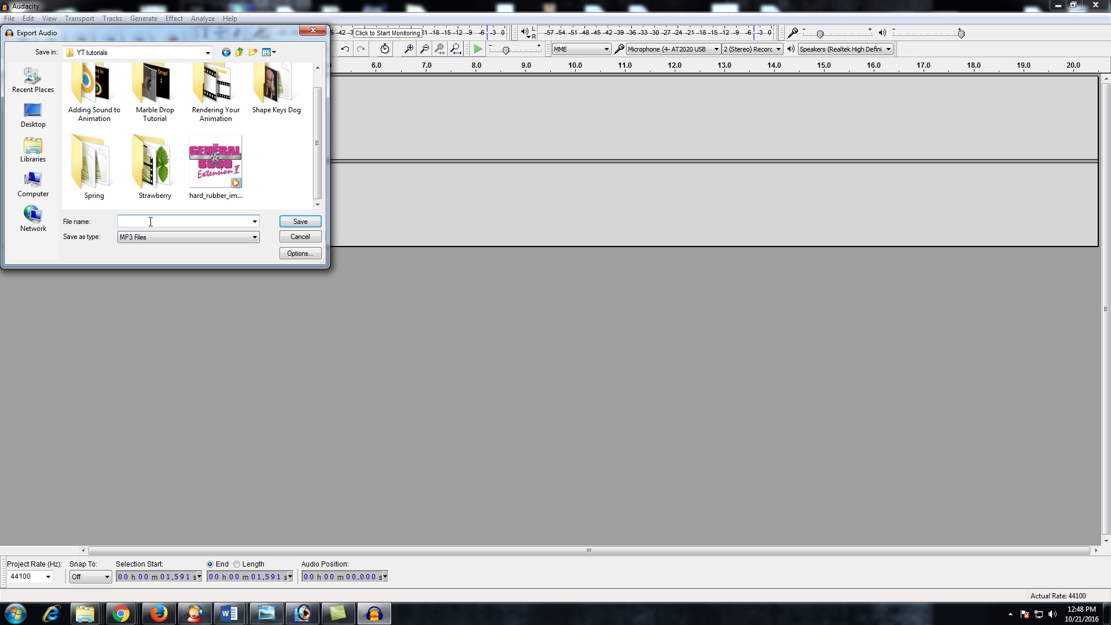
text(Gasp1)
key(Return)
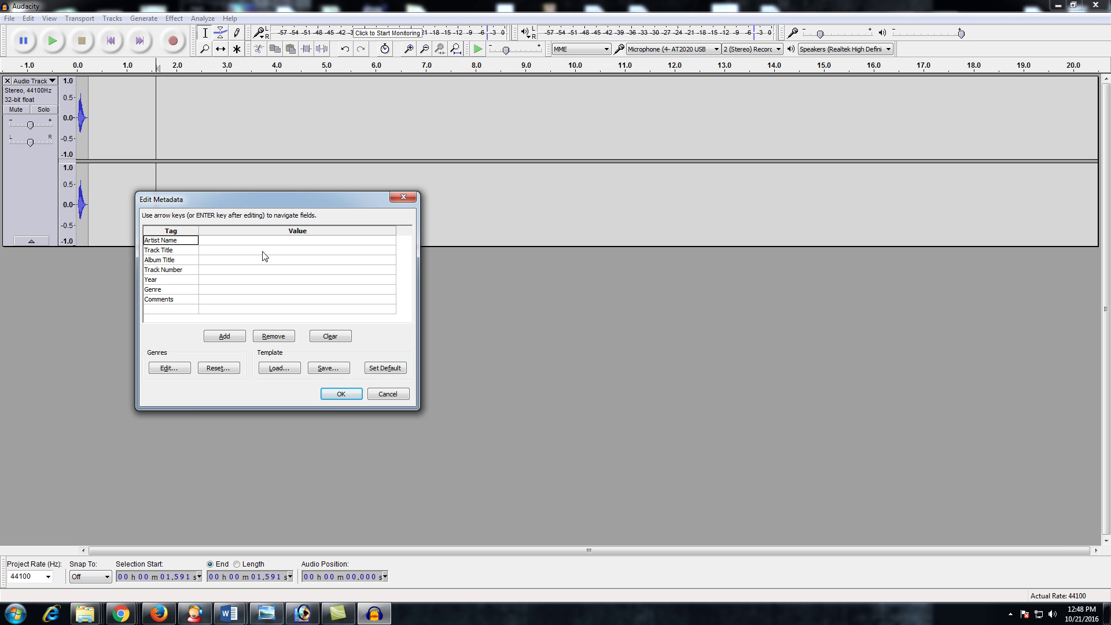
Step: Clear all the metadata tags for the export and accept them blank
click(222, 243)
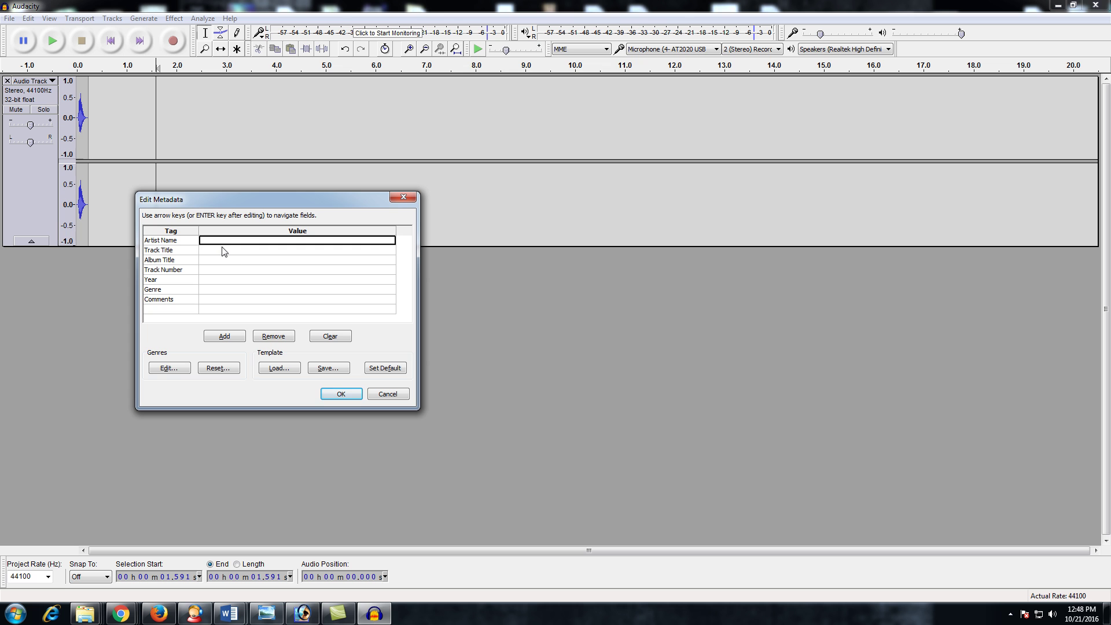
click(230, 281)
click(229, 291)
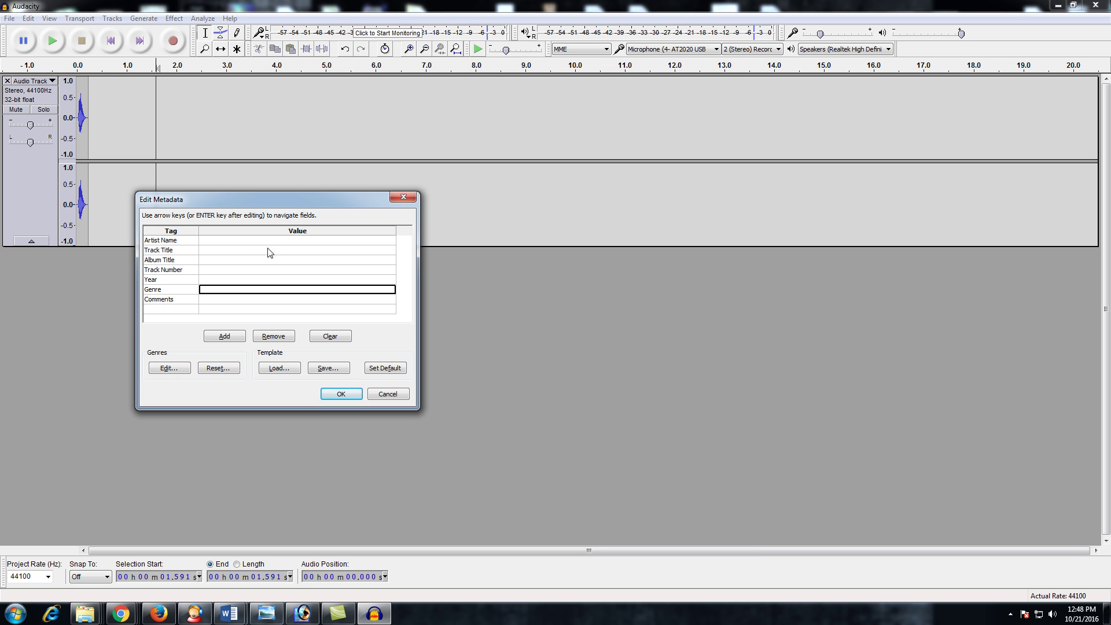
click(327, 338)
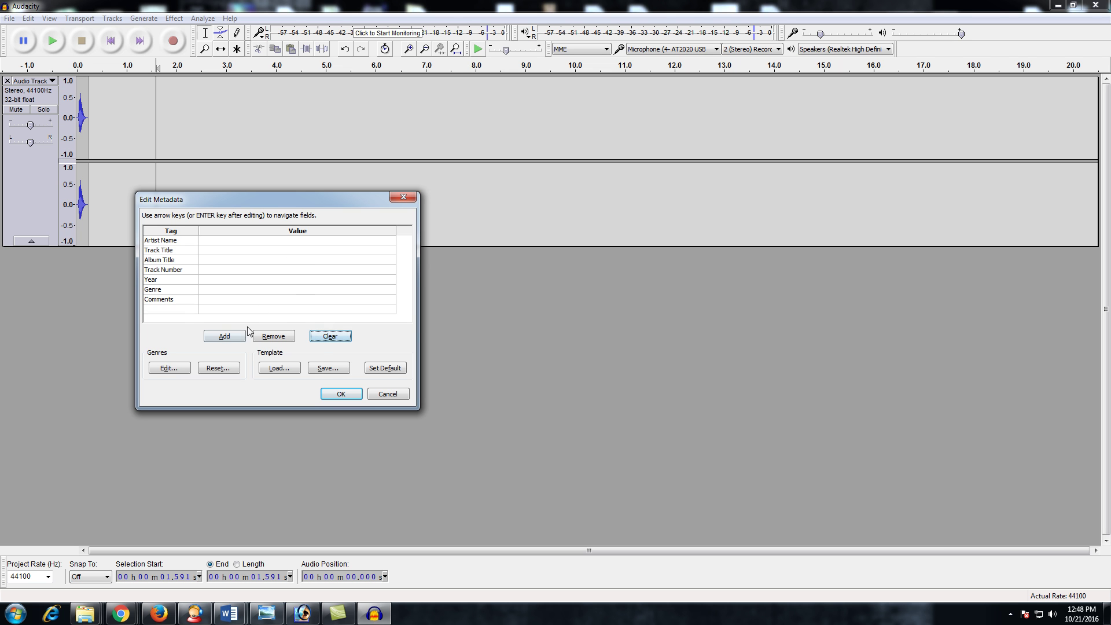
click(342, 394)
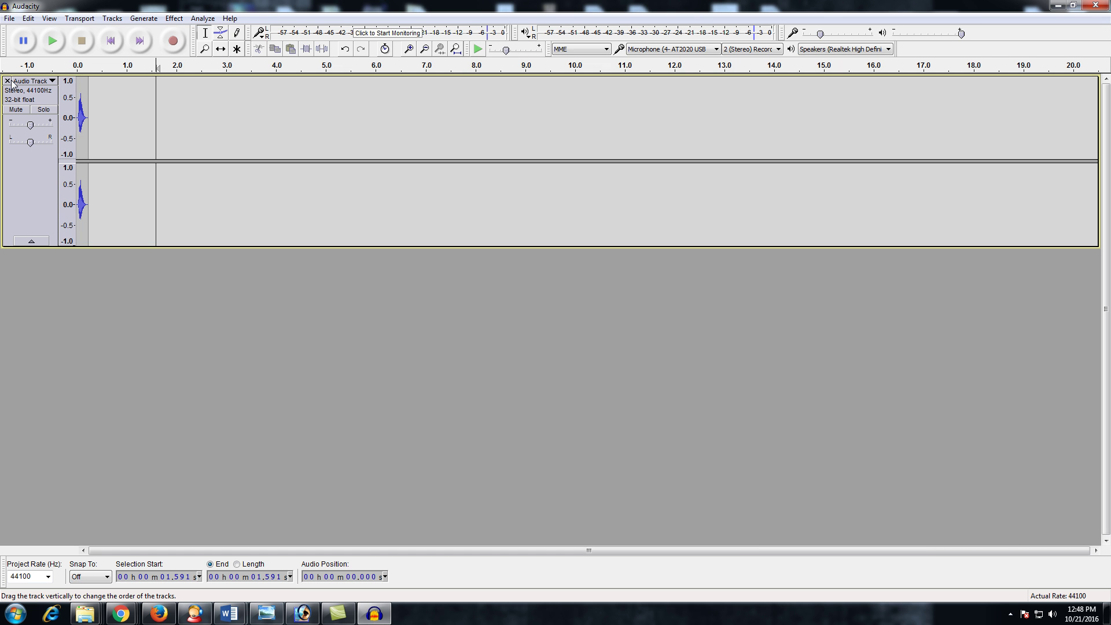
Step: Record a few seconds of test speech into a new track from the current cursor position, and delete that track
click(170, 44)
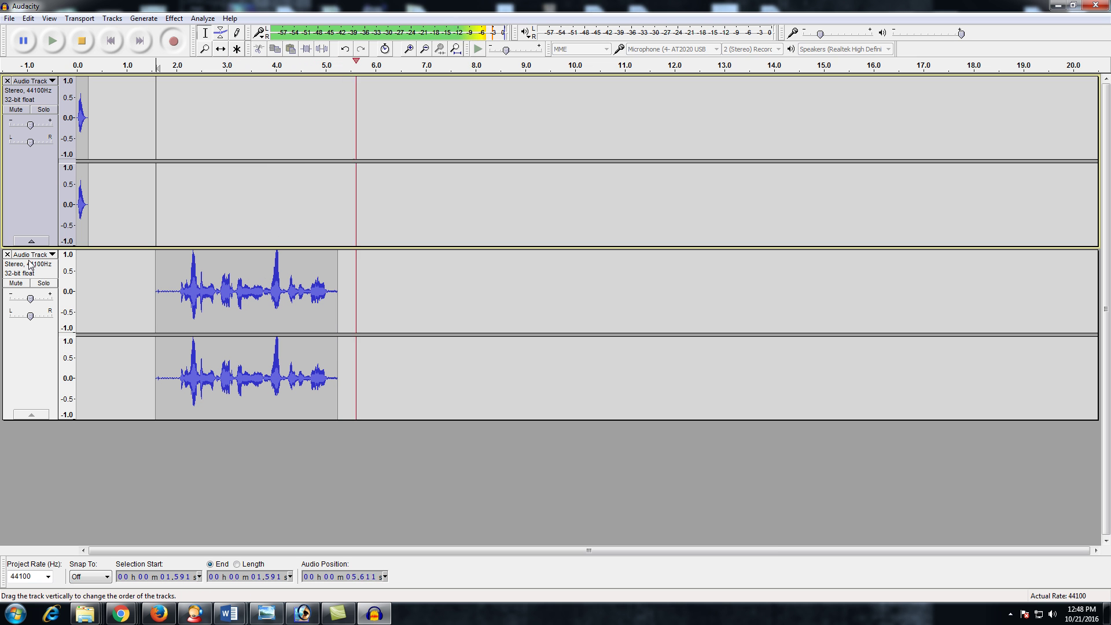
click(81, 48)
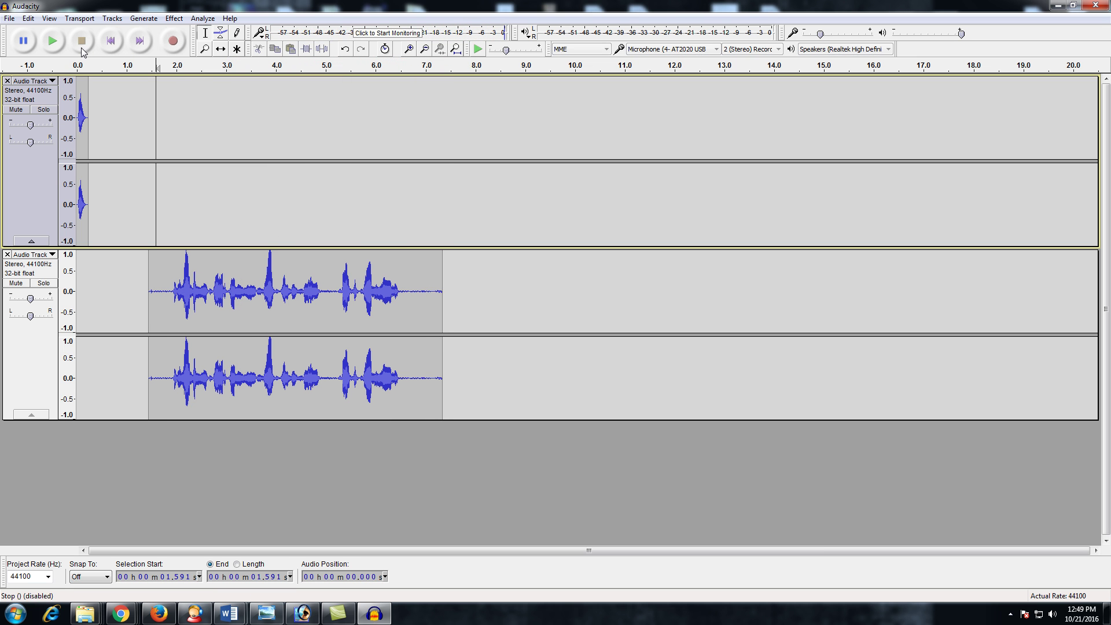
click(7, 254)
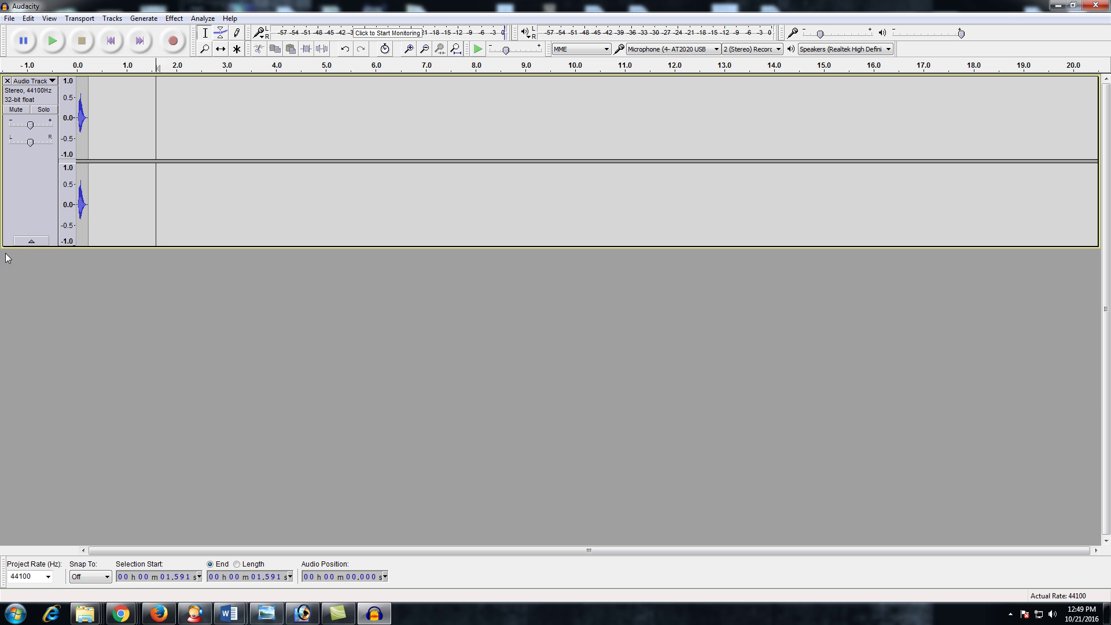
Step: Return to the start of the timeline, record a second test take into a new track, and remove that track
click(113, 38)
click(175, 41)
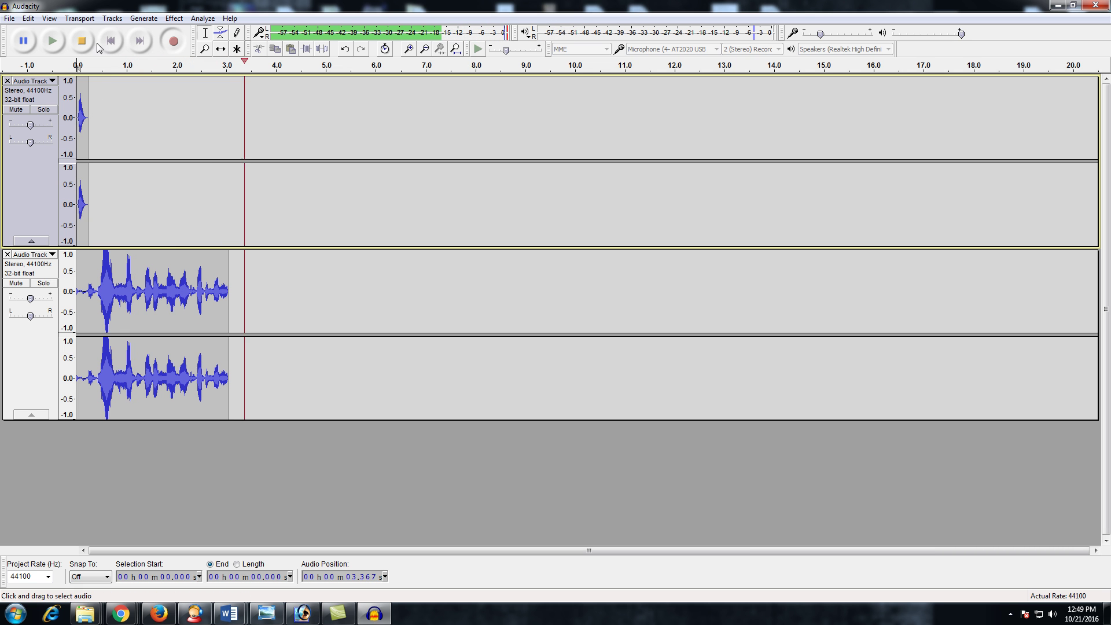
click(105, 46)
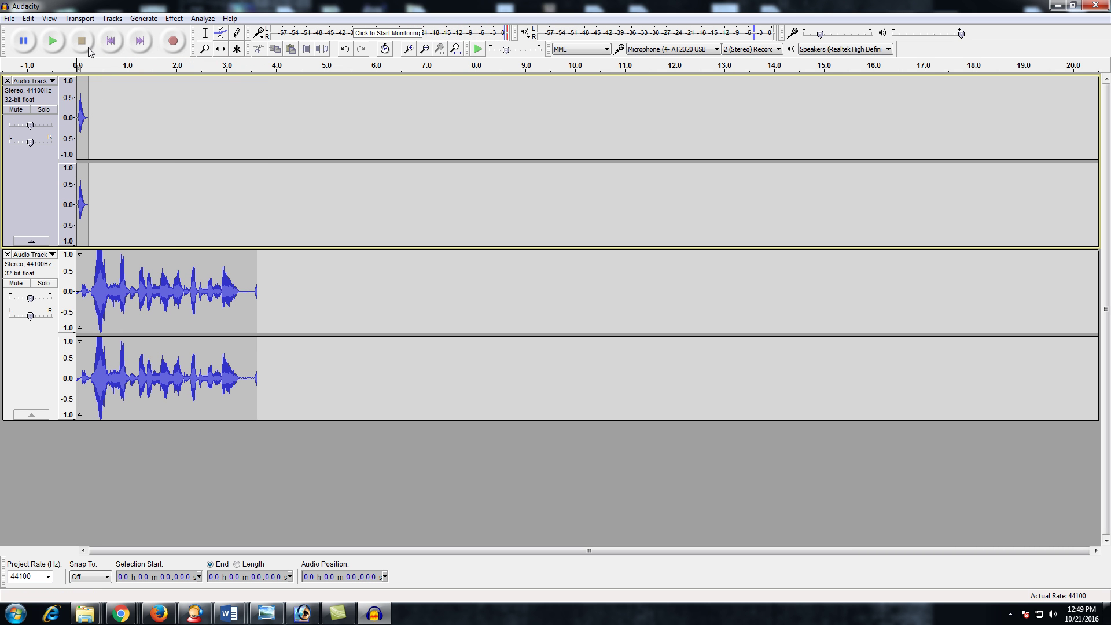
click(7, 255)
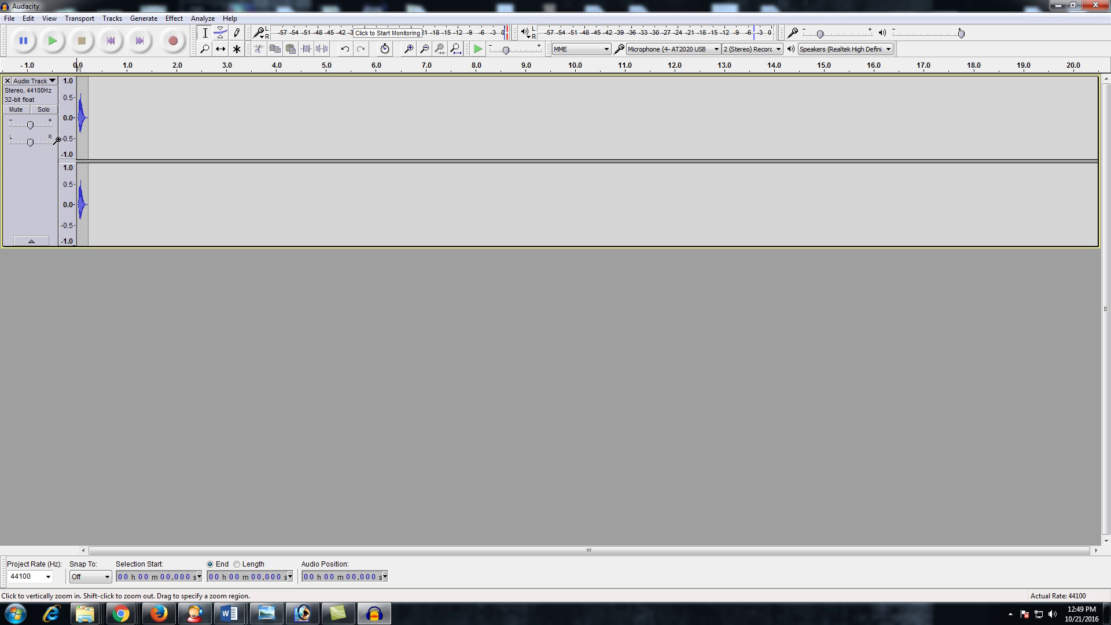
Step: Mute the existing gasp track and record a new sound of about 3.9 seconds into a second track
click(16, 110)
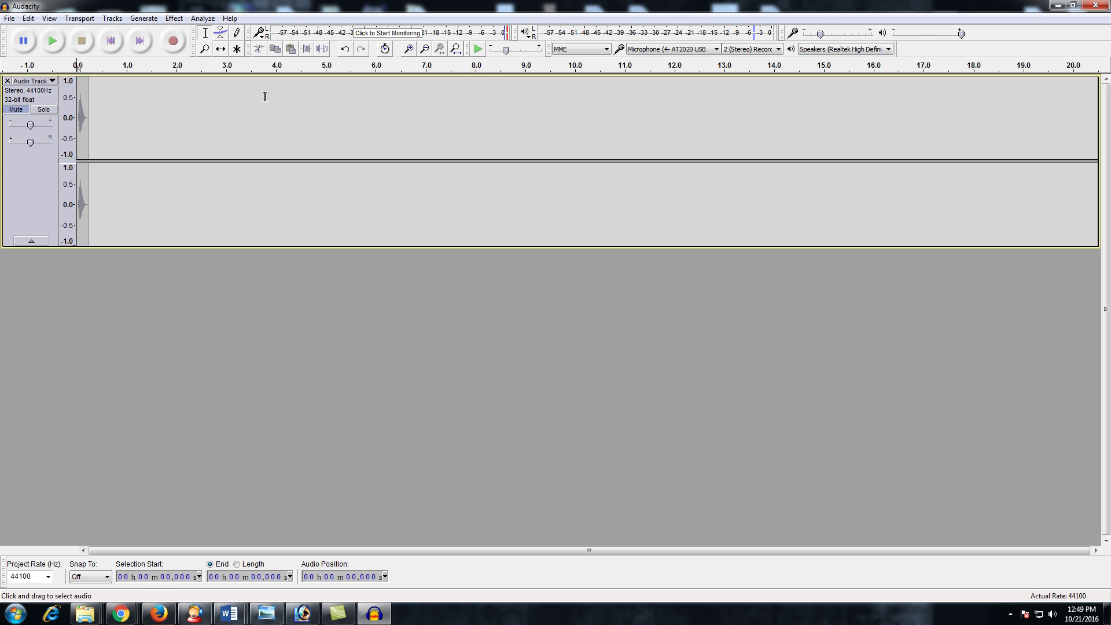
click(169, 43)
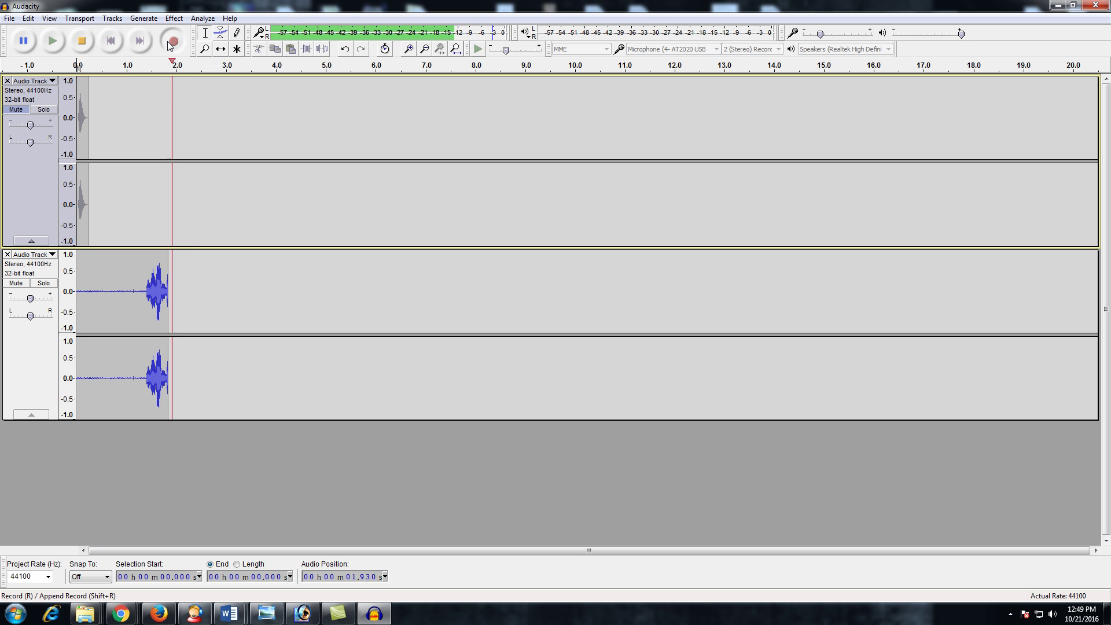
click(80, 40)
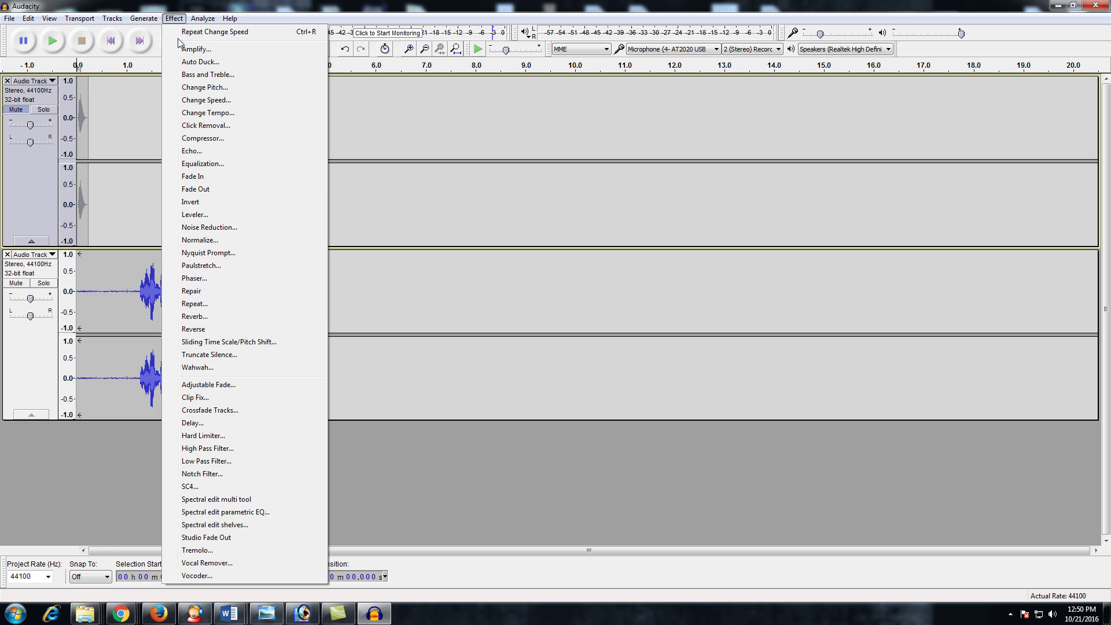
Step: Apply Noise Reduction at 12 dB with sensitivity 6.00 to the audio, and play the new recording from about 1.265 seconds
click(242, 229)
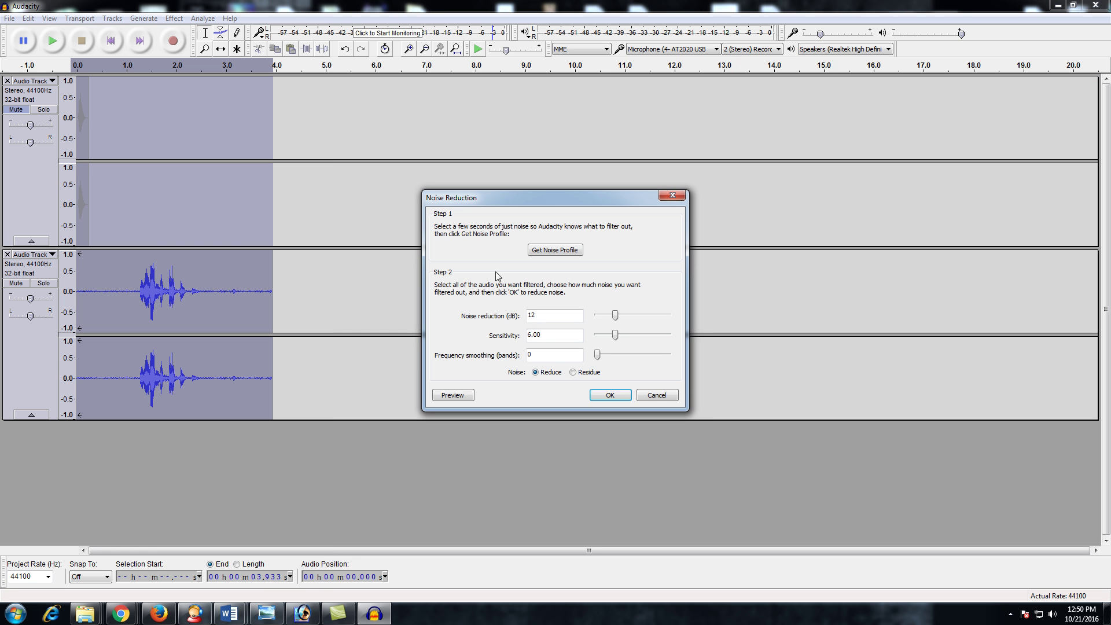
click(596, 395)
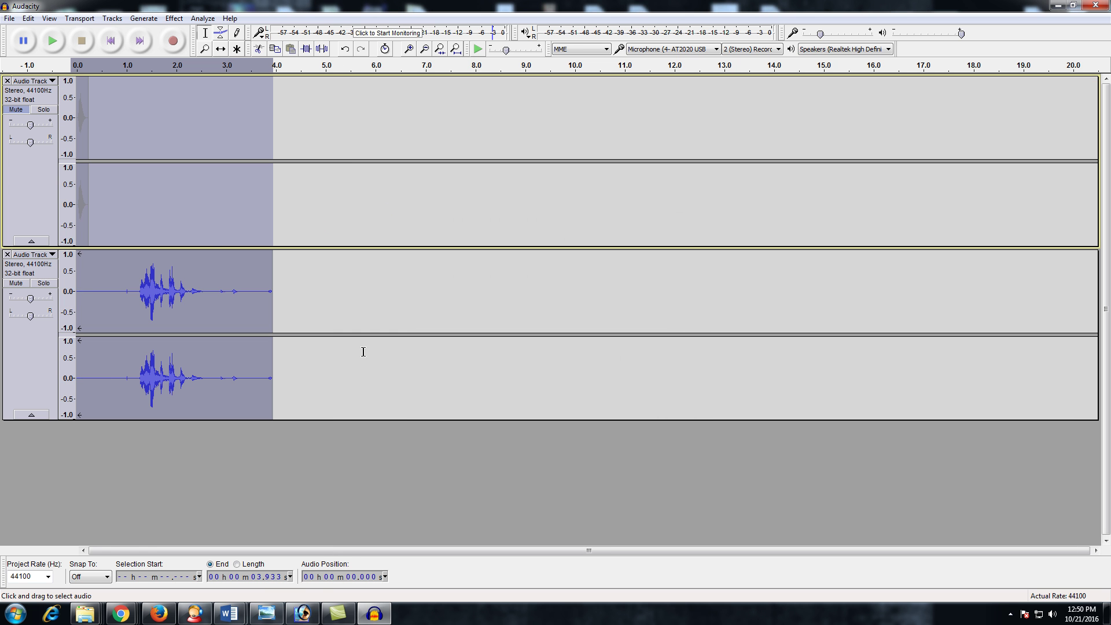
click(140, 291)
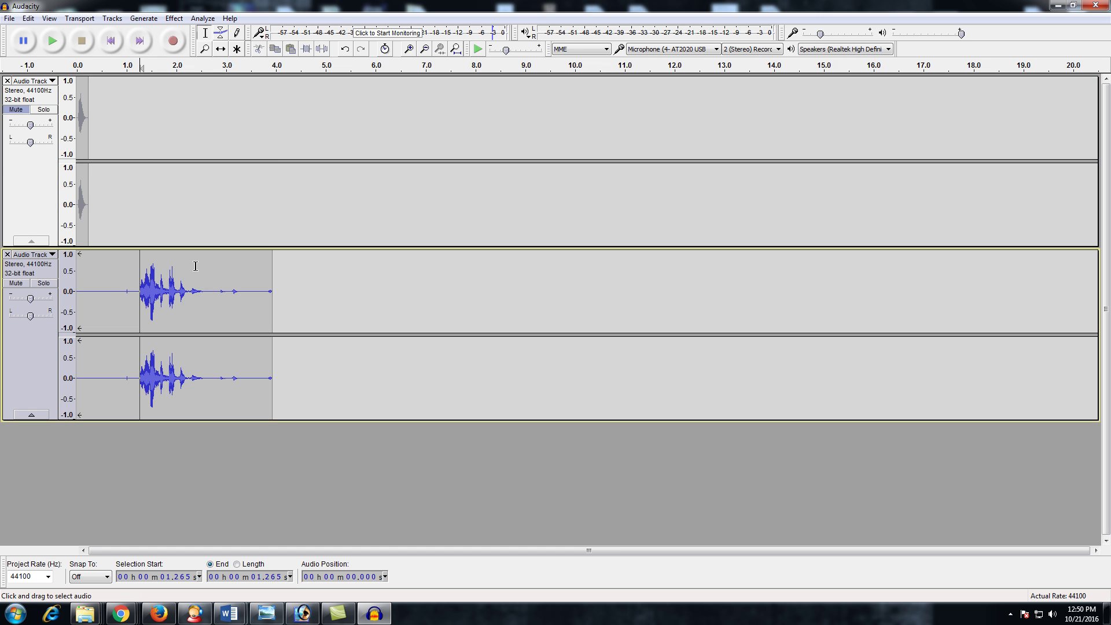
key(space)
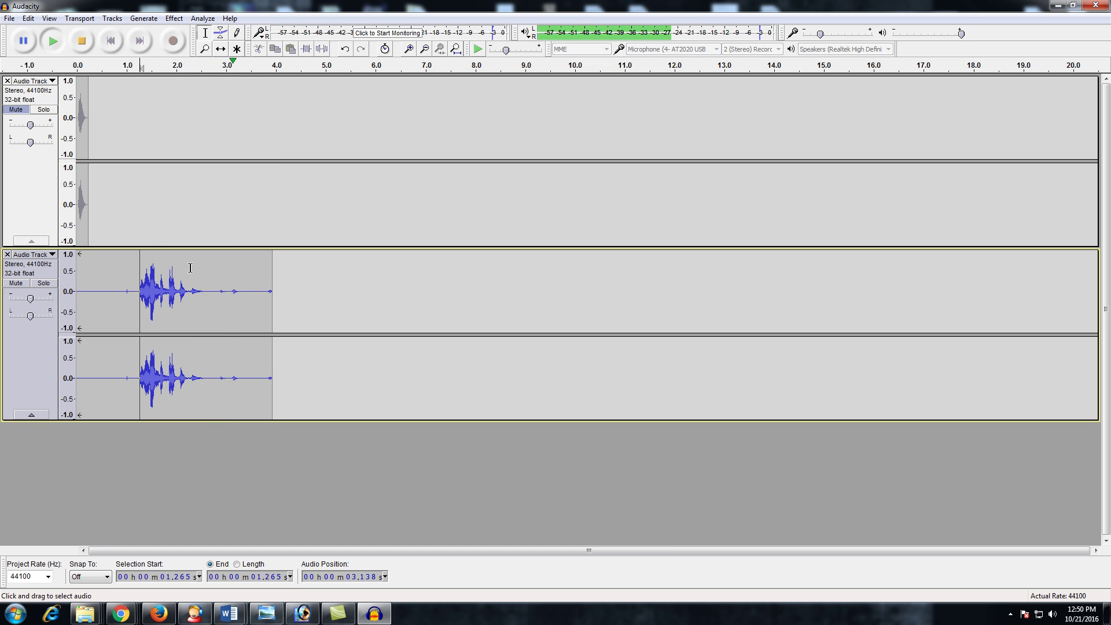
key(space)
Step: Try a Change Pitch of about 83.5 percent on the whole recording, and close the effect without applying it
click(134, 289)
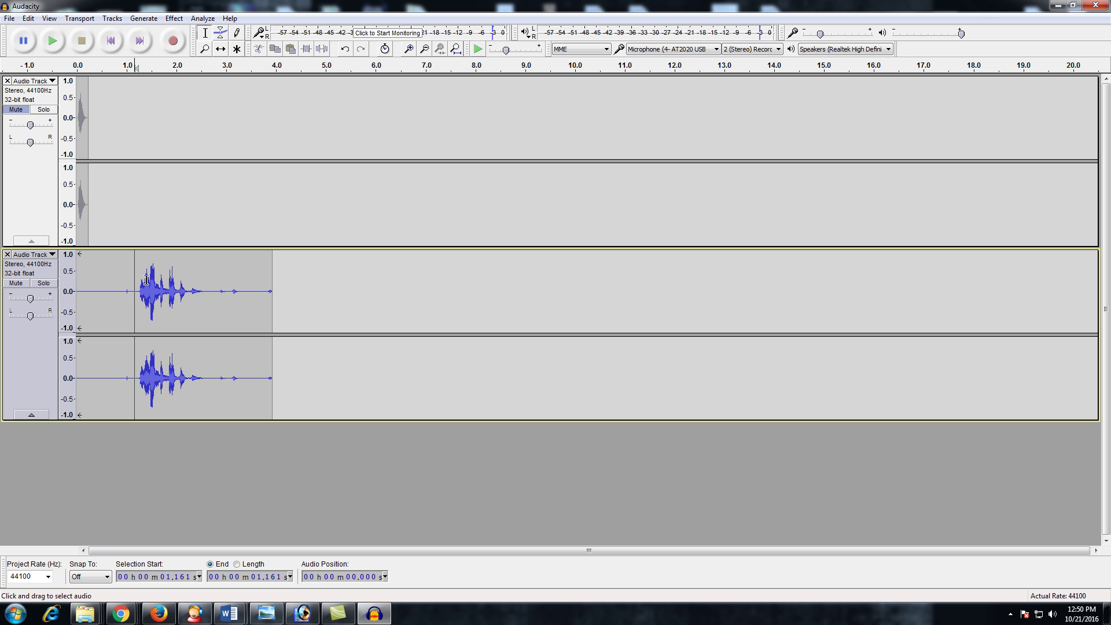
click(174, 19)
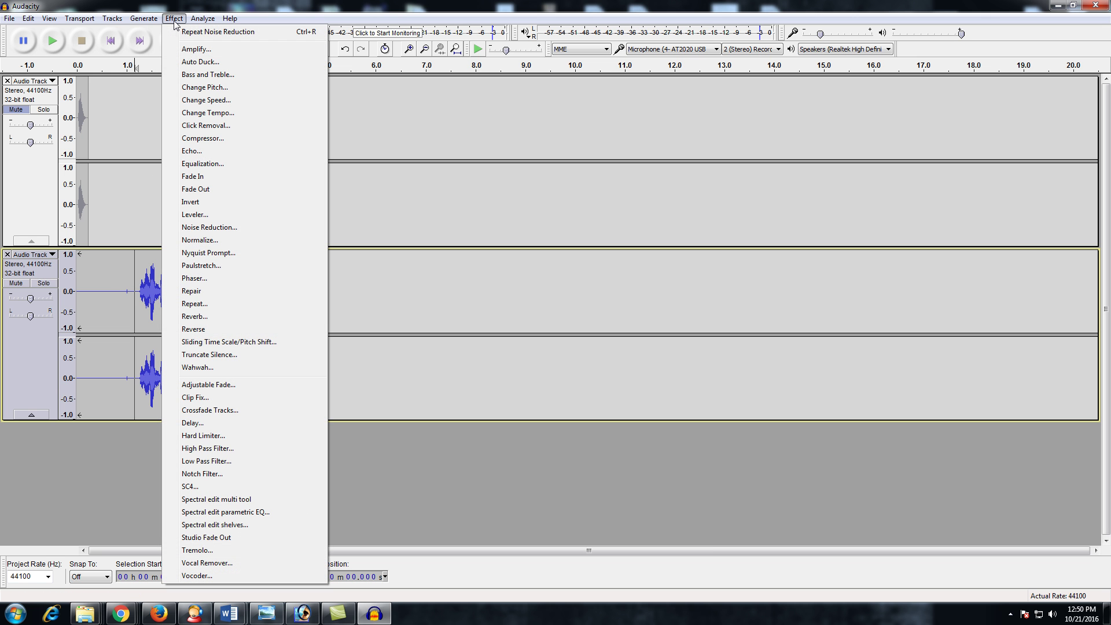
click(209, 88)
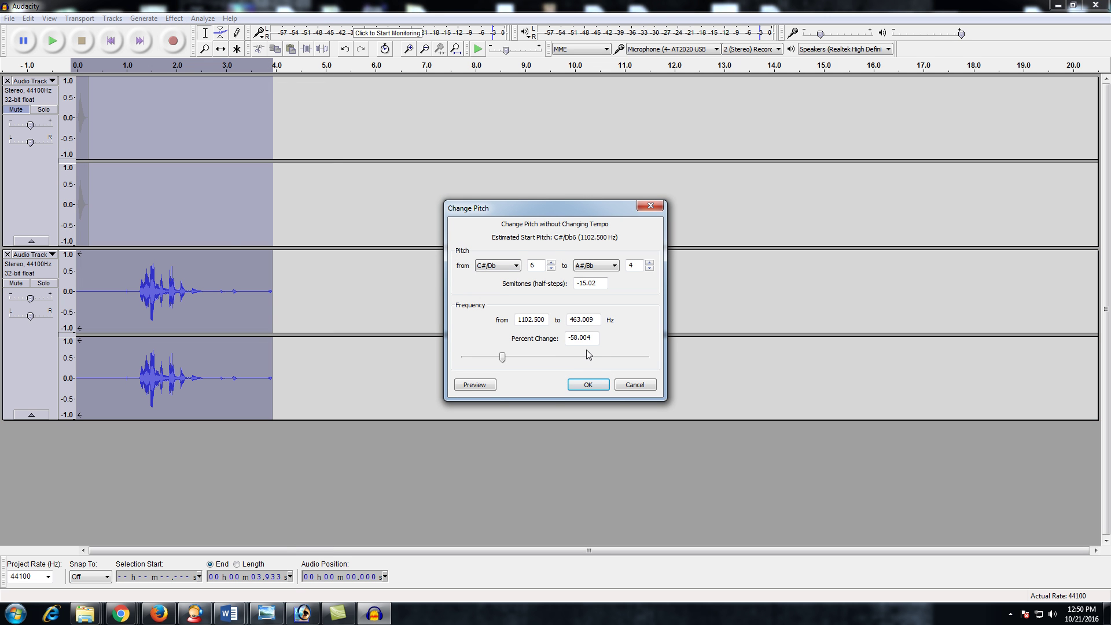
mouse_move(592, 358)
mouse_down()
mouse_move(605, 357)
mouse_move(584, 359)
mouse_up()
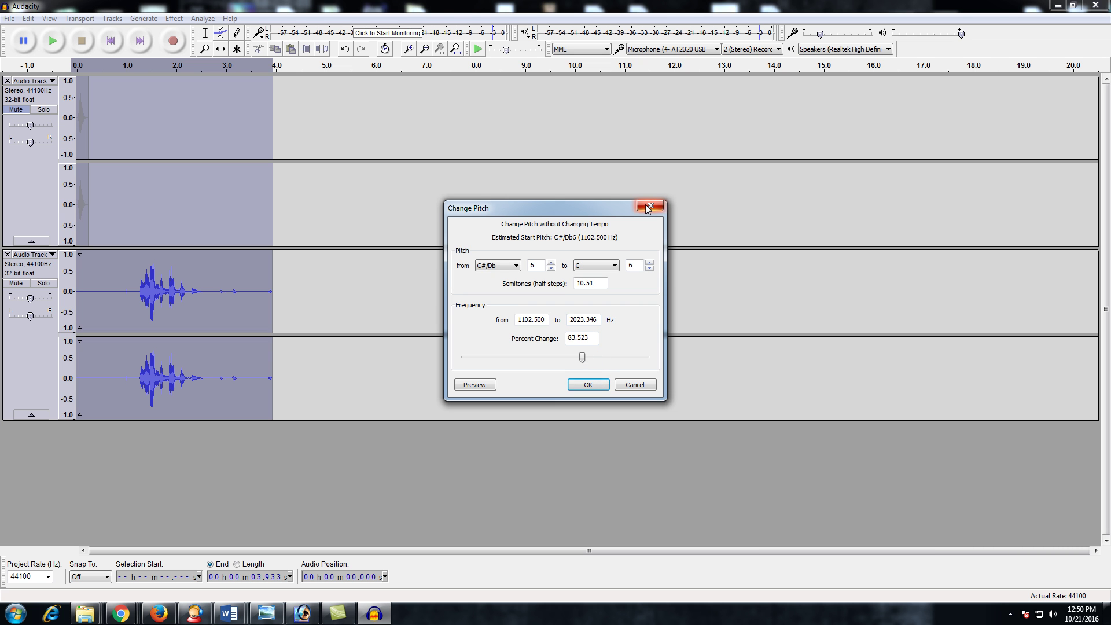
click(649, 206)
Step: Preview pitch changes on the second track's sound between about 1.196 and 2.717 seconds, and apply an increase of about 33.9 percent
click(147, 294)
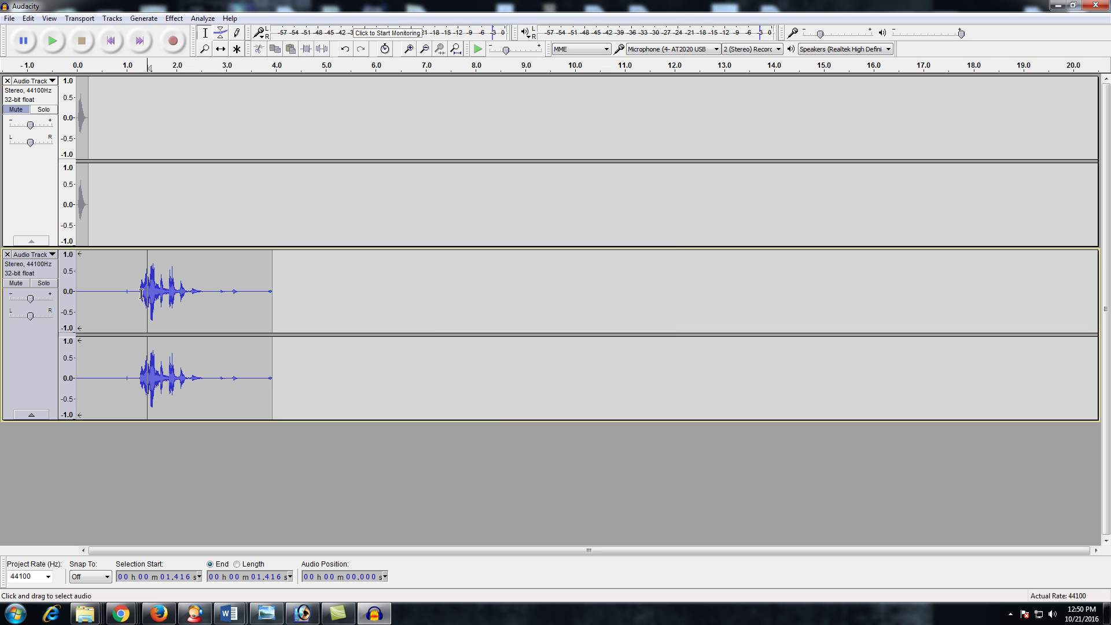
drag(137, 294, 212, 293)
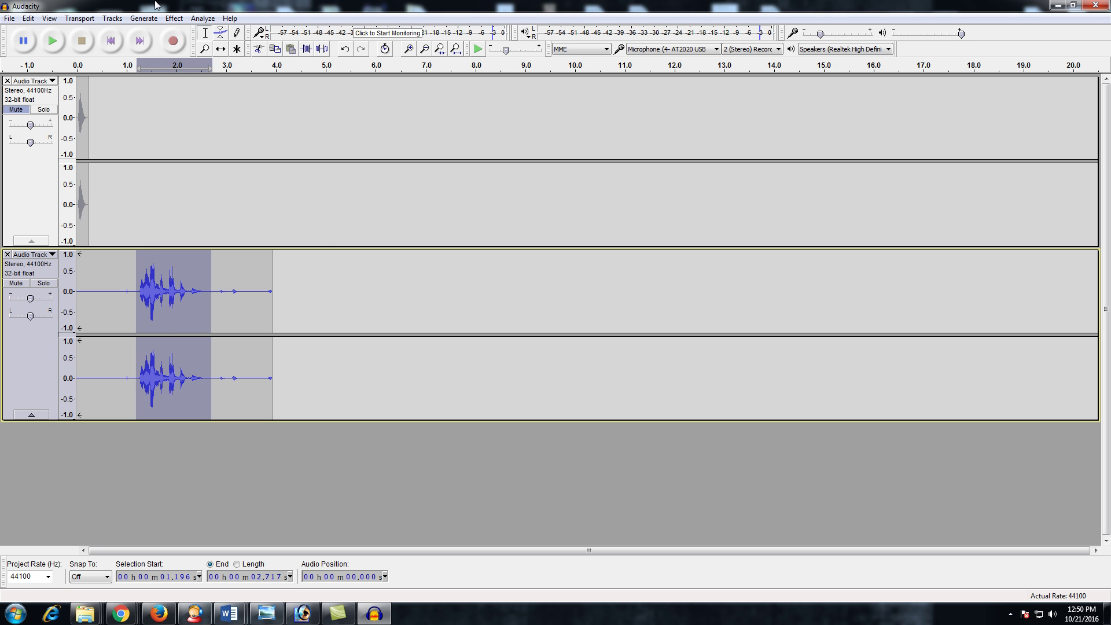
click(173, 18)
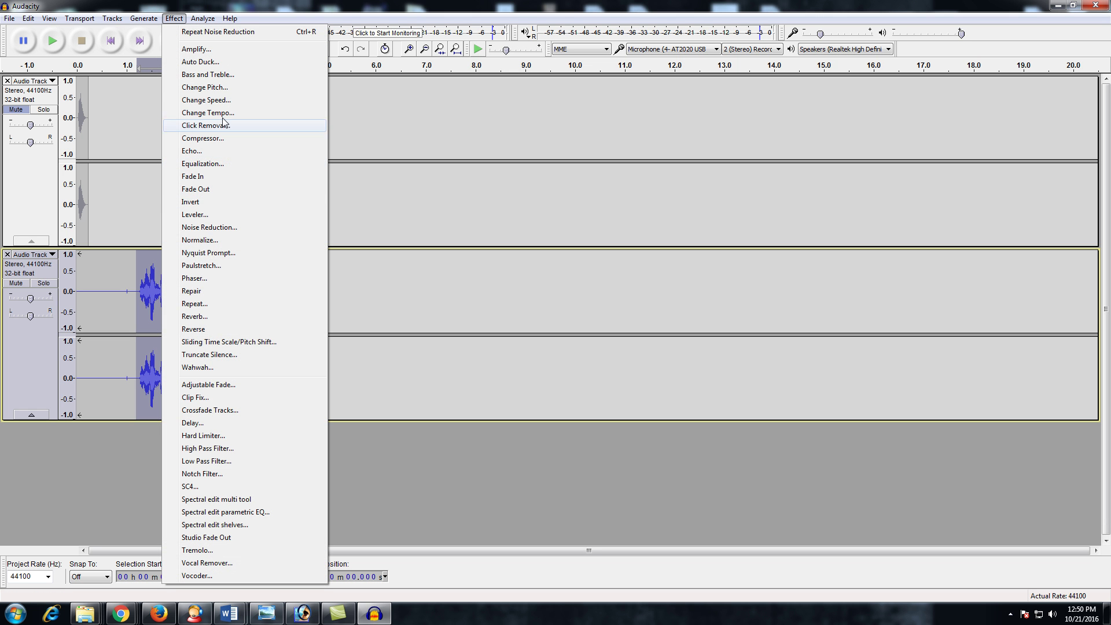
click(206, 87)
drag(518, 356, 610, 357)
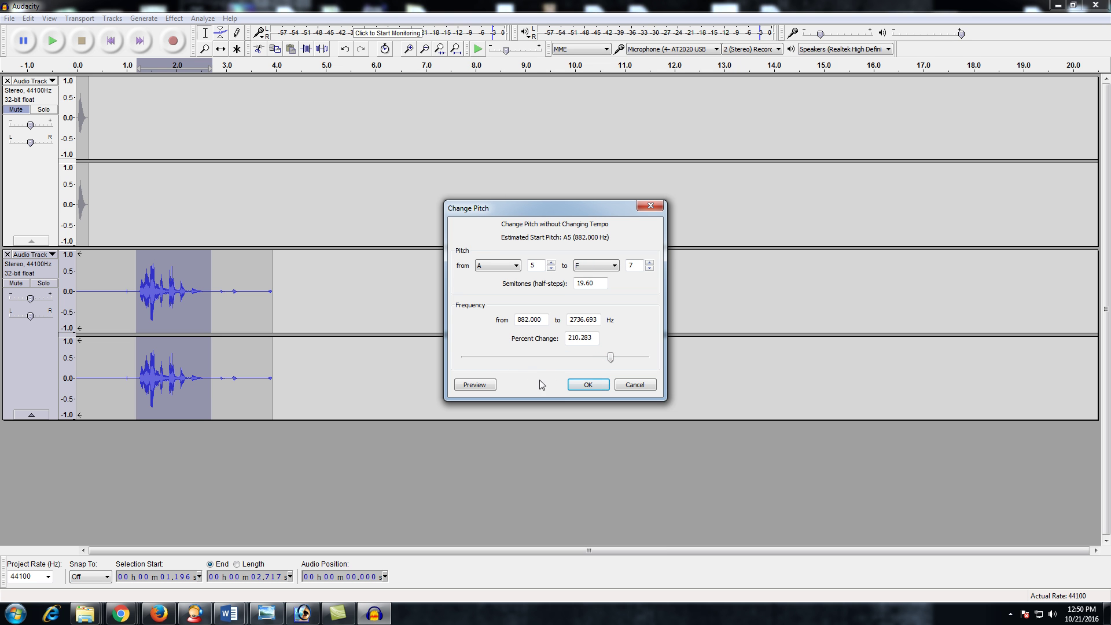
click(481, 384)
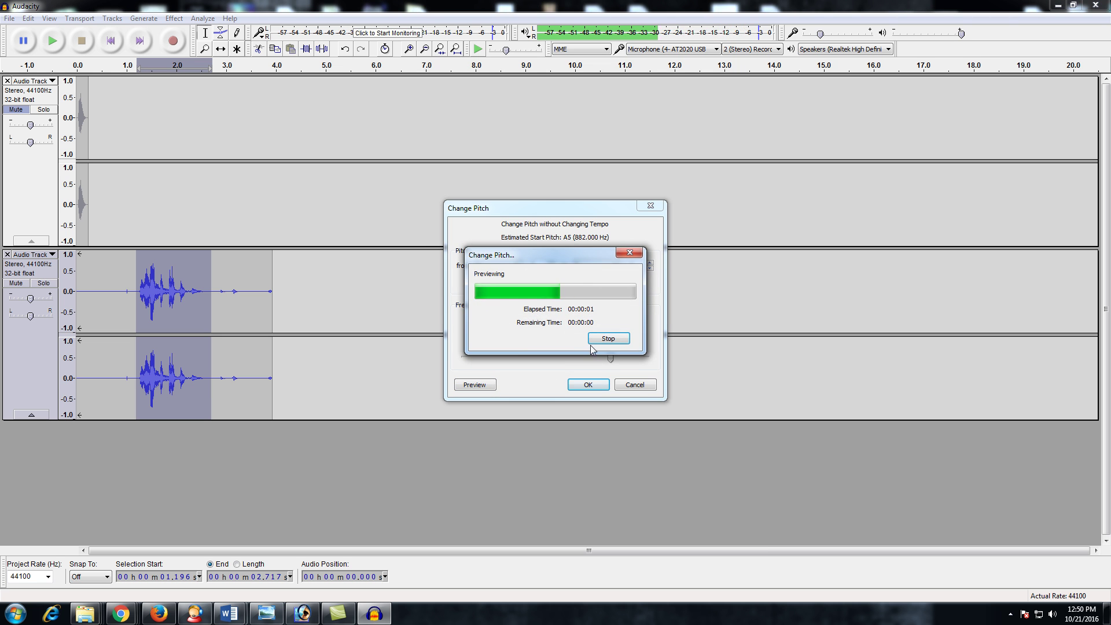
drag(611, 359, 569, 359)
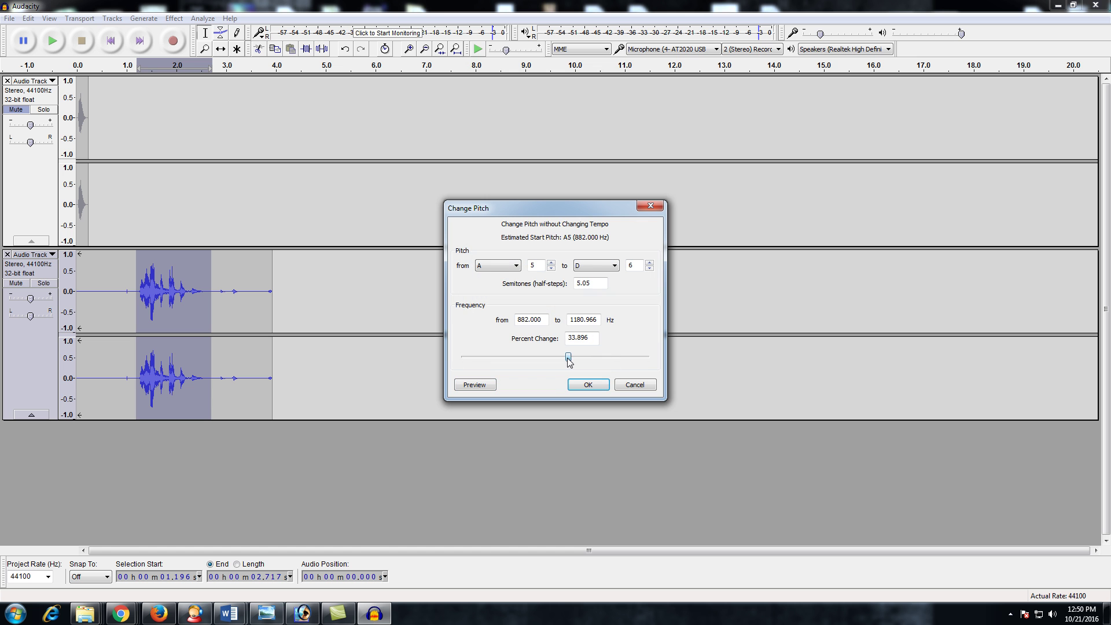
click(474, 385)
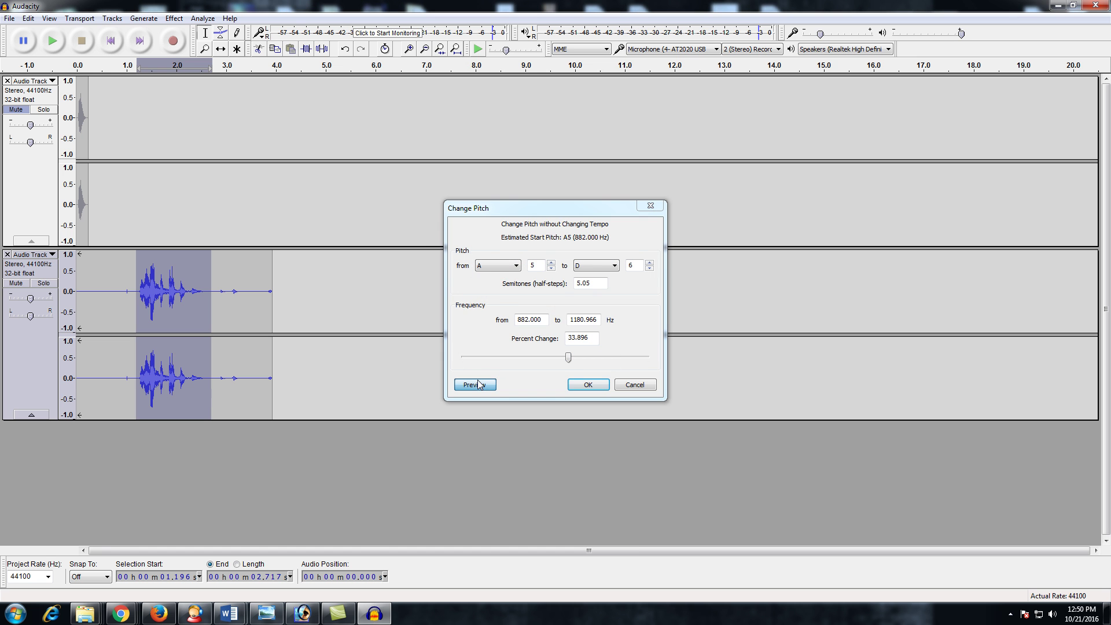
click(578, 385)
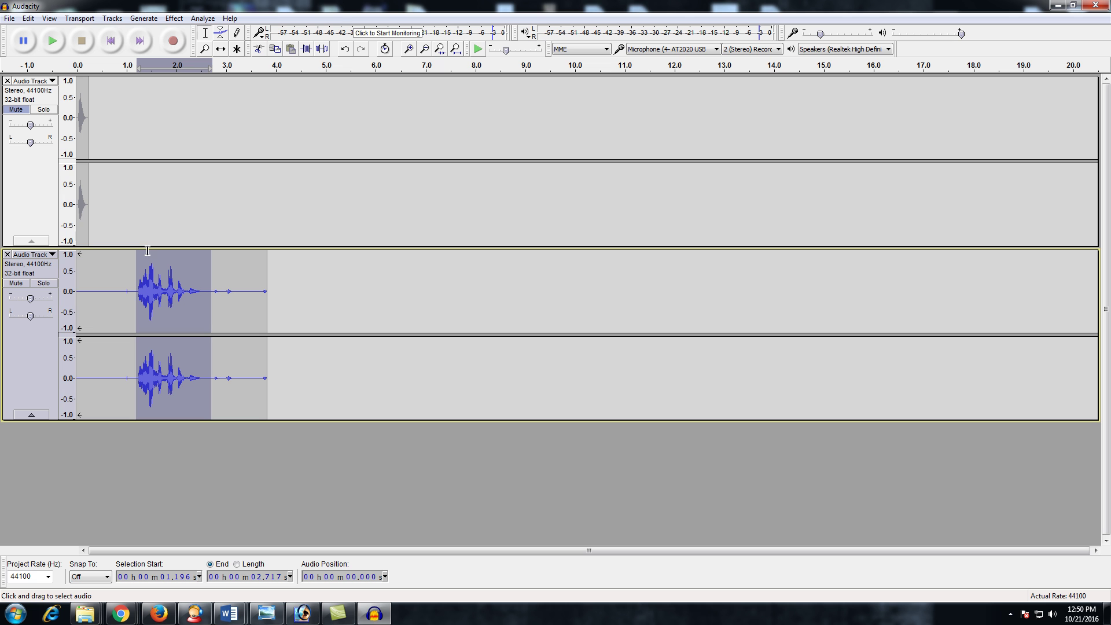
Step: Trim the quiet parts before and after the sound in the second track to leave about 1.3 seconds, and play it from the start
click(134, 282)
drag(136, 281, 55, 284)
key(Delete)
drag(155, 290, 267, 286)
key(Delete)
drag(171, 275, 143, 282)
key(Delete)
click(114, 44)
click(53, 42)
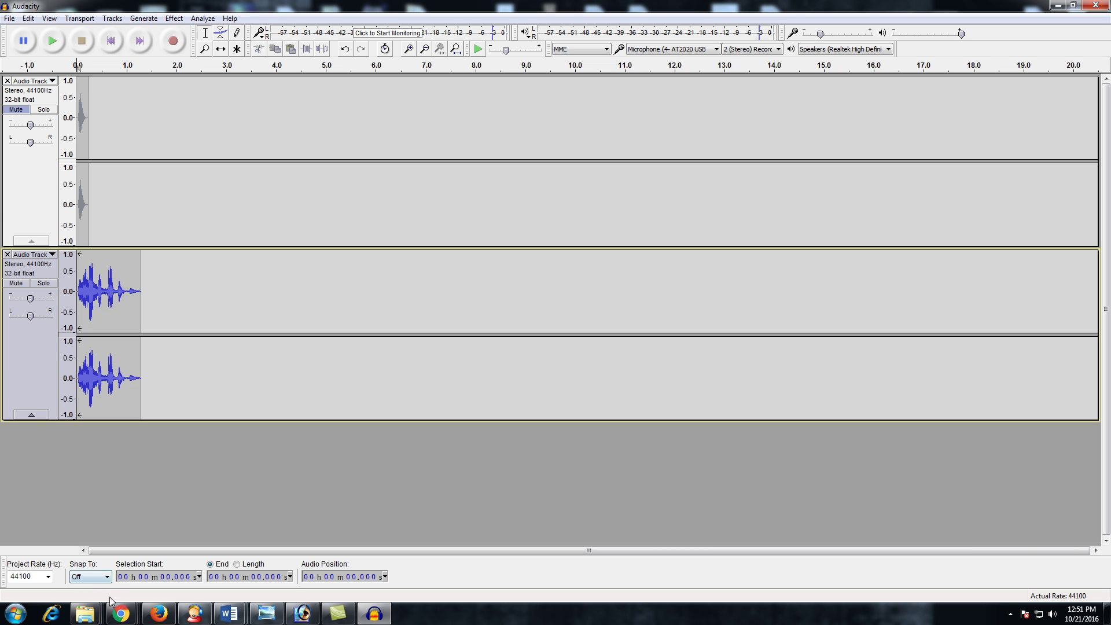
Step: Switch to Firefox and search Google for "how to make sound effects"
click(120, 613)
click(164, 616)
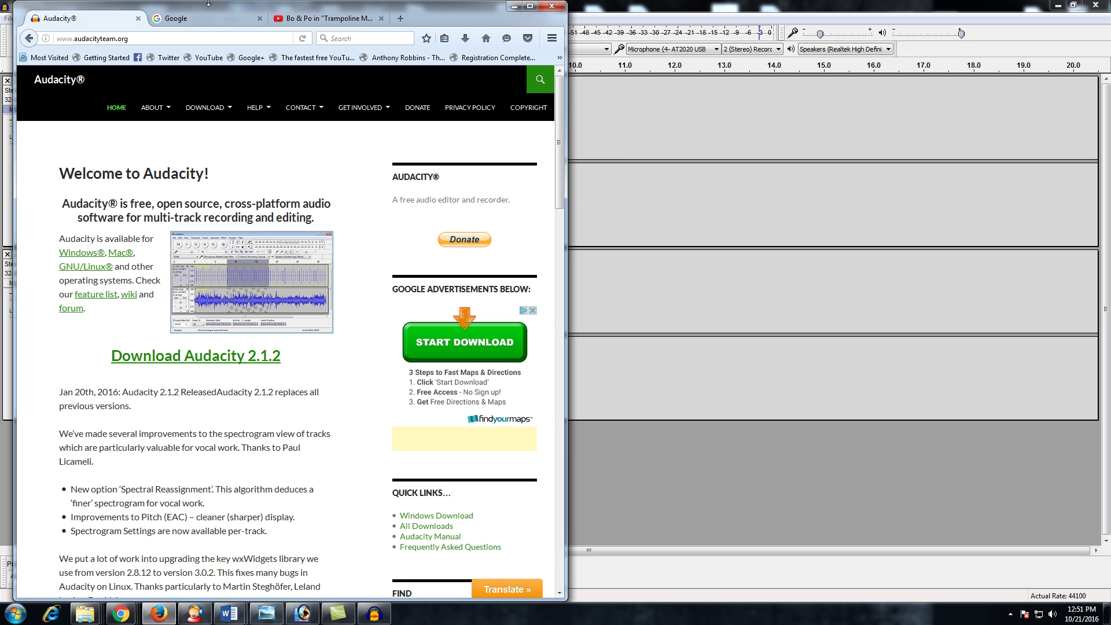
click(195, 19)
click(185, 268)
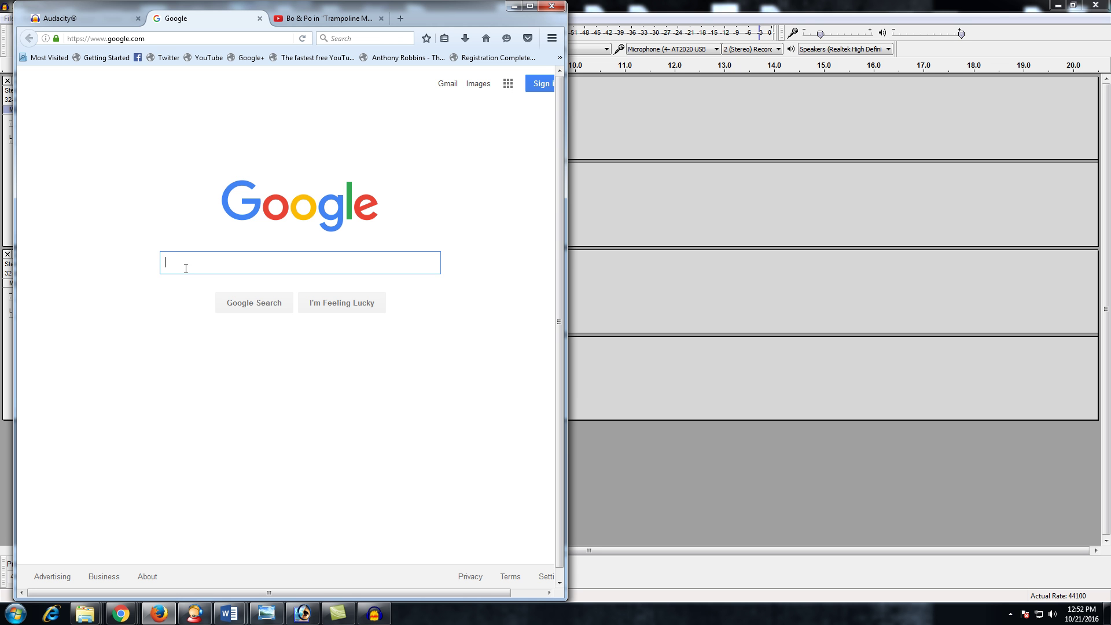
text(how to make sound effects)
key(Return)
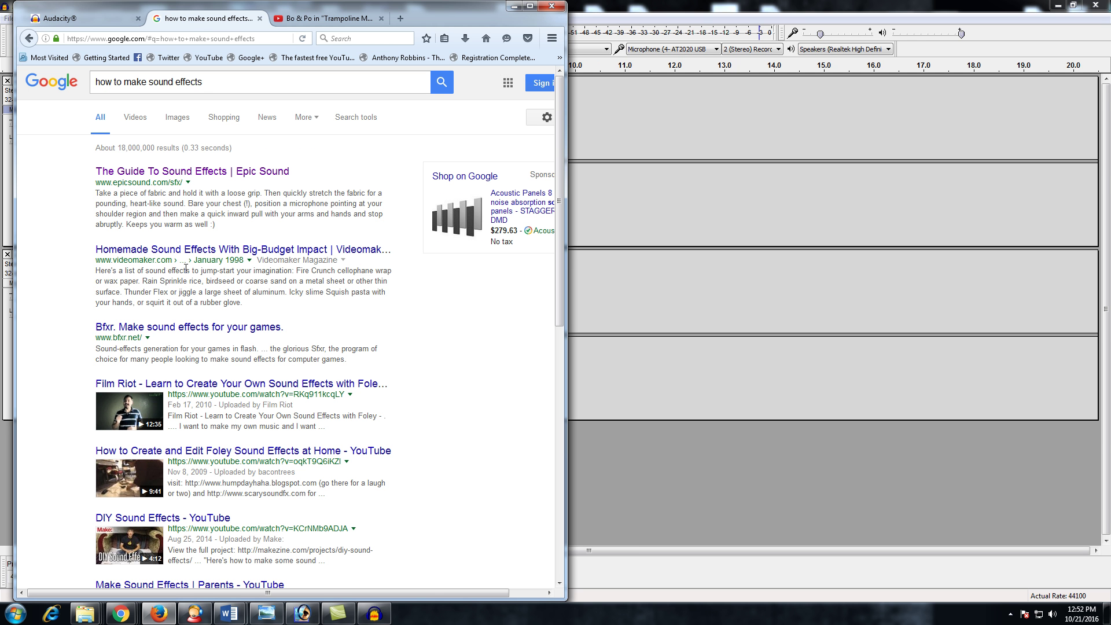
Step: Open Epic Sound's The Guide To Sound Effects from the search results and browse its ideas for making sounds
click(177, 172)
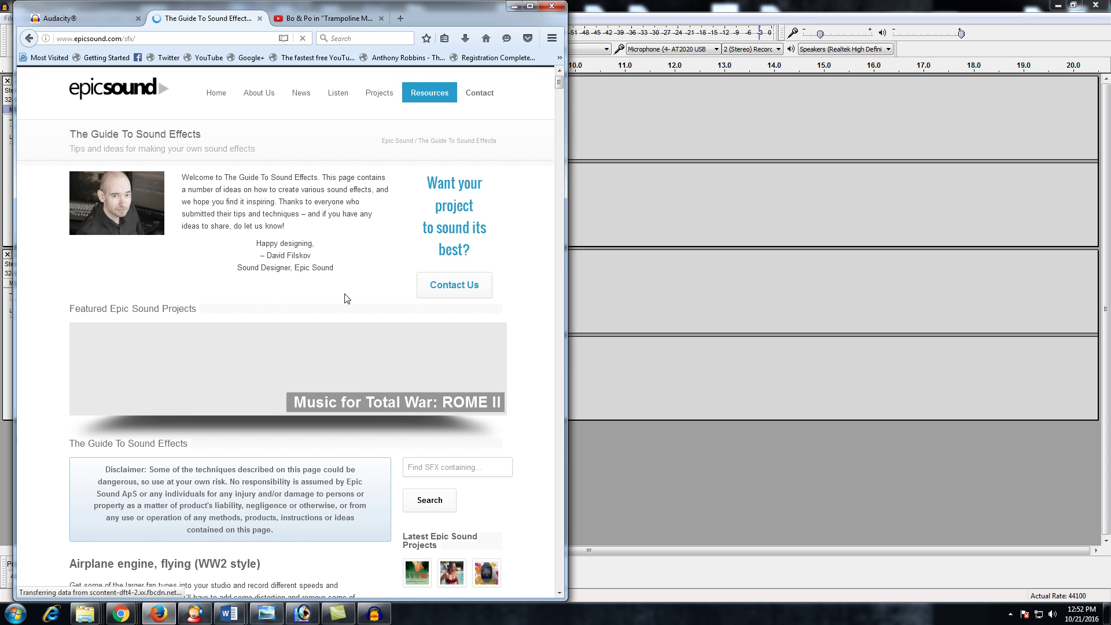
scroll(349, 293, down, 5)
drag(560, 92, 556, 113)
scroll(192, 261, up, 7)
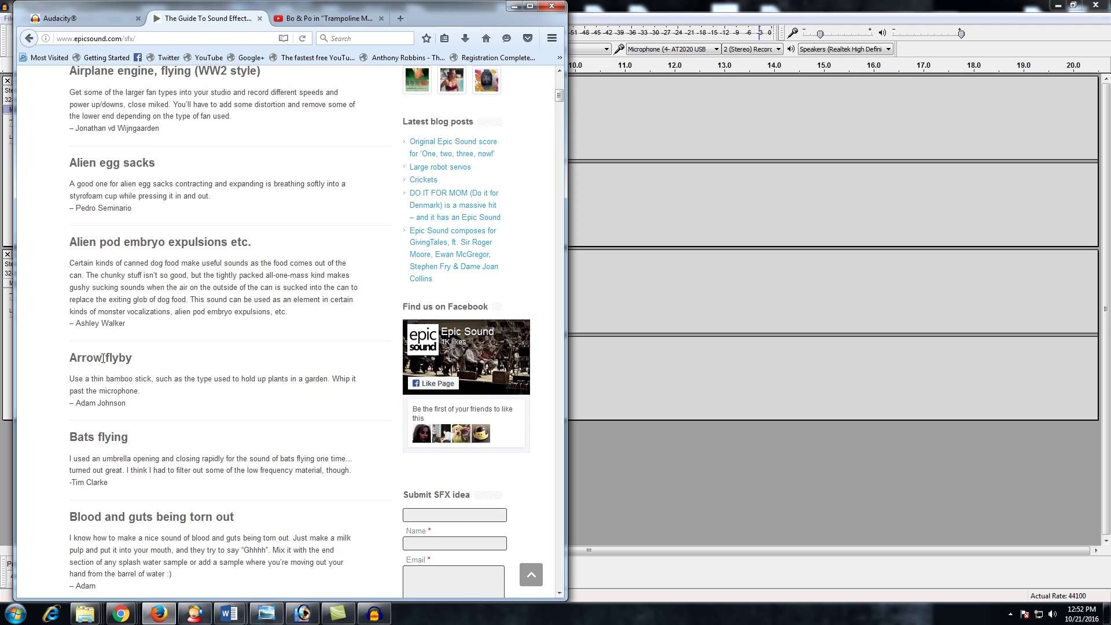
scroll(133, 222, up, 2)
scroll(130, 315, down, 4)
scroll(139, 315, up, 1)
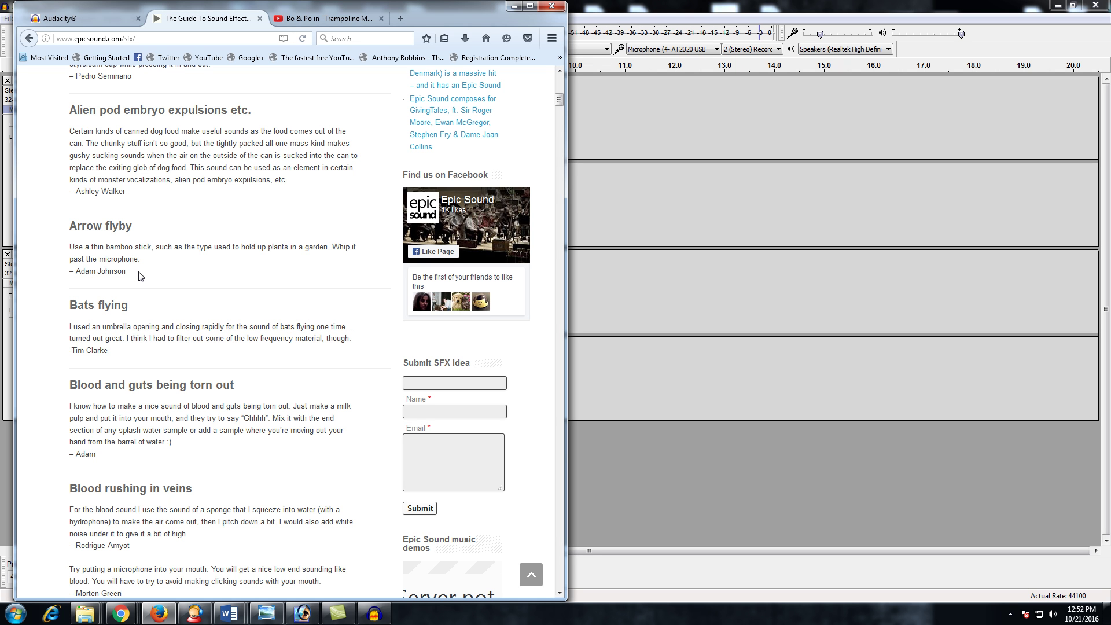
scroll(139, 276, down, 20)
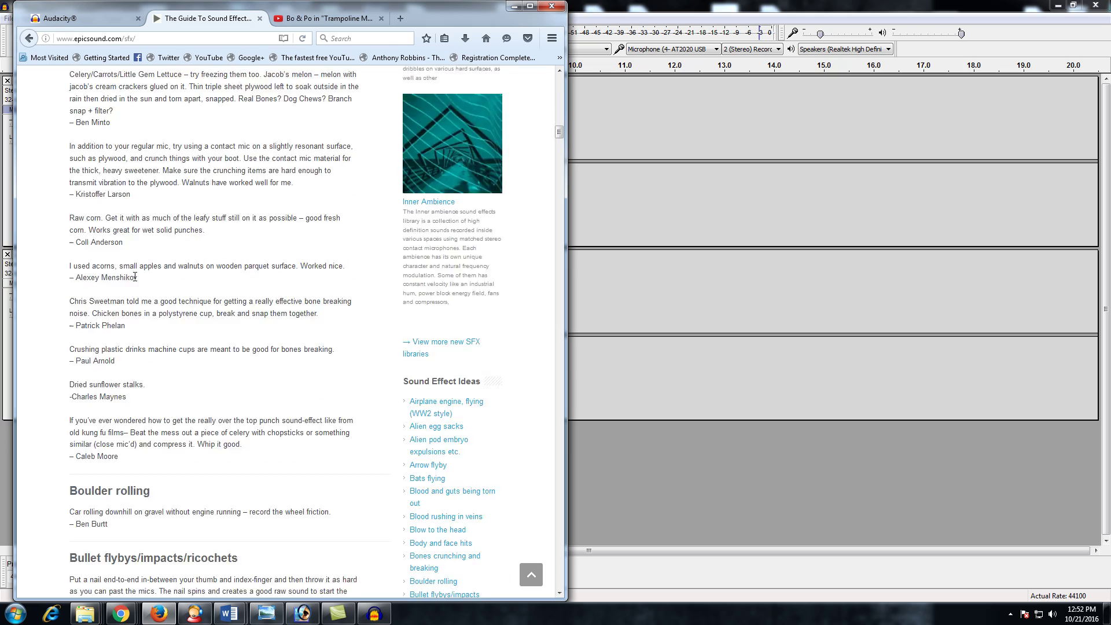
scroll(135, 278, down, 14)
drag(558, 147, 554, 86)
scroll(510, 129, up, 1)
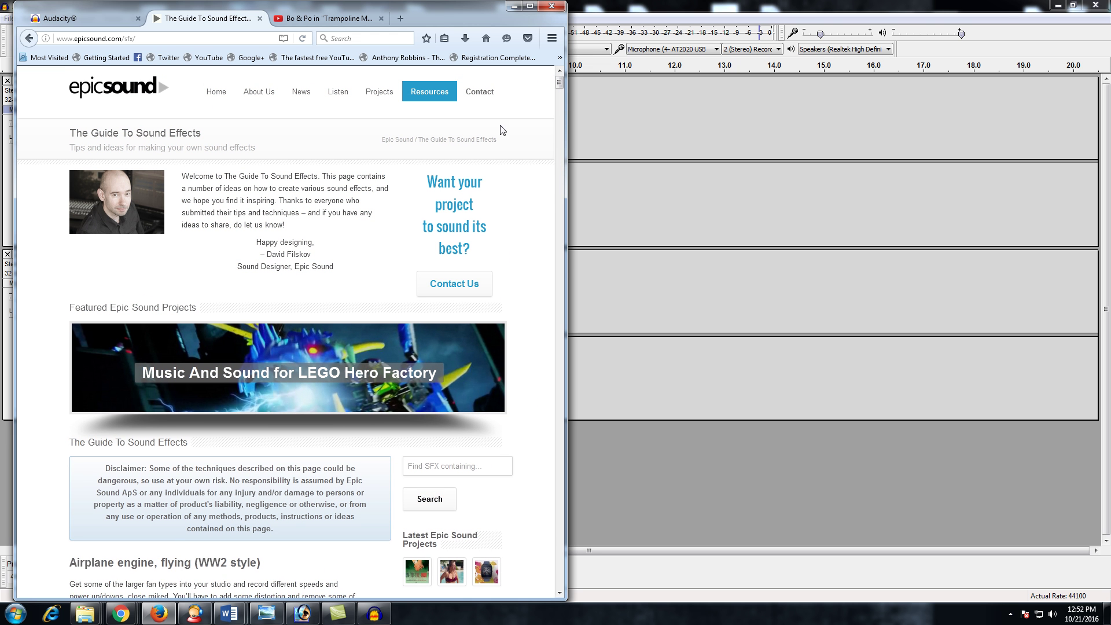
Step: Search the Epic Sound guide for "metal", look through the matching sound ideas, and return to Audacity
click(438, 467)
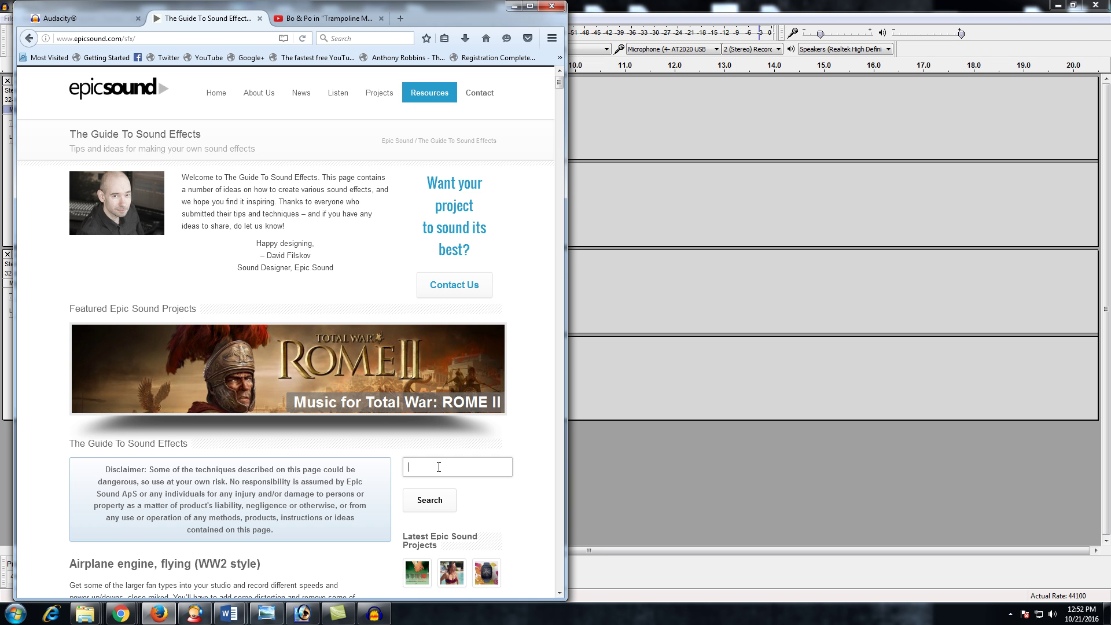
text(metal)
key(Return)
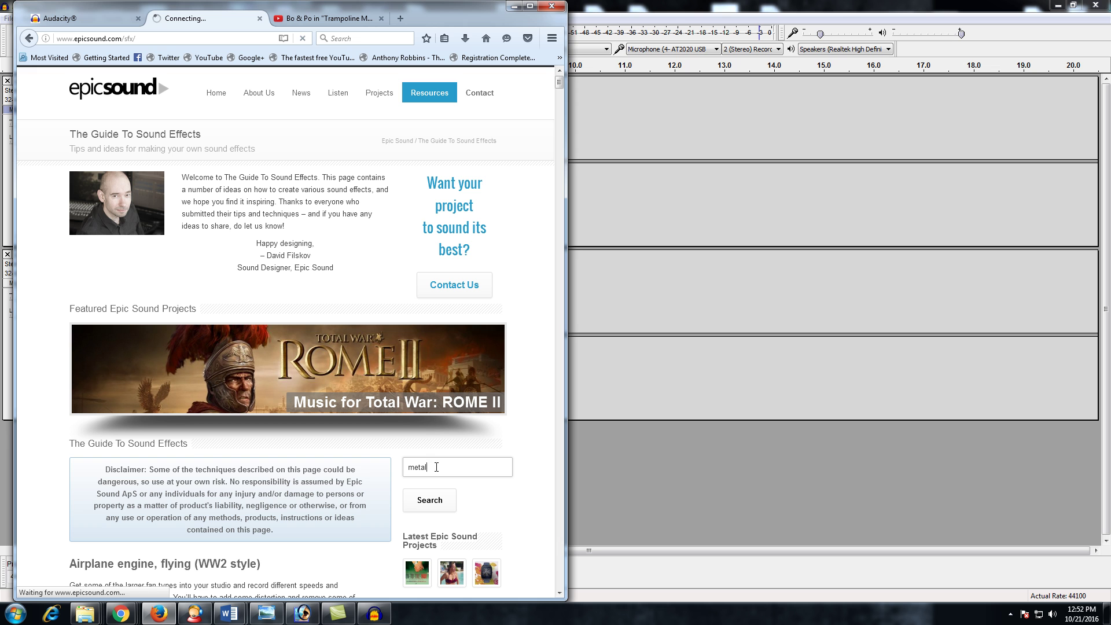
click(439, 501)
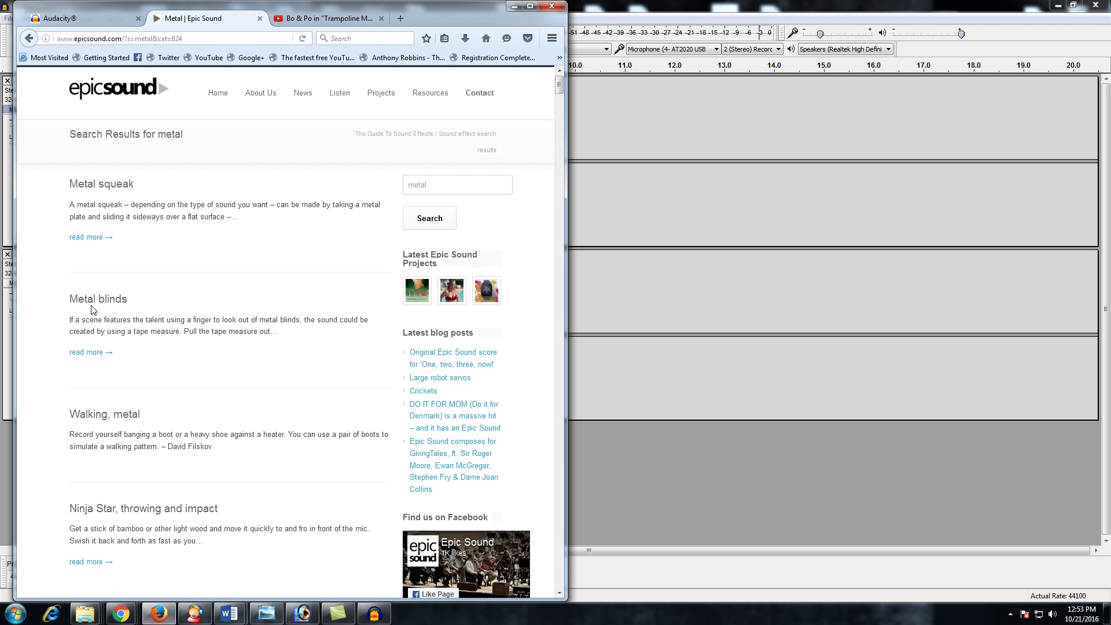
scroll(164, 375, down, 3)
scroll(164, 375, down, 5)
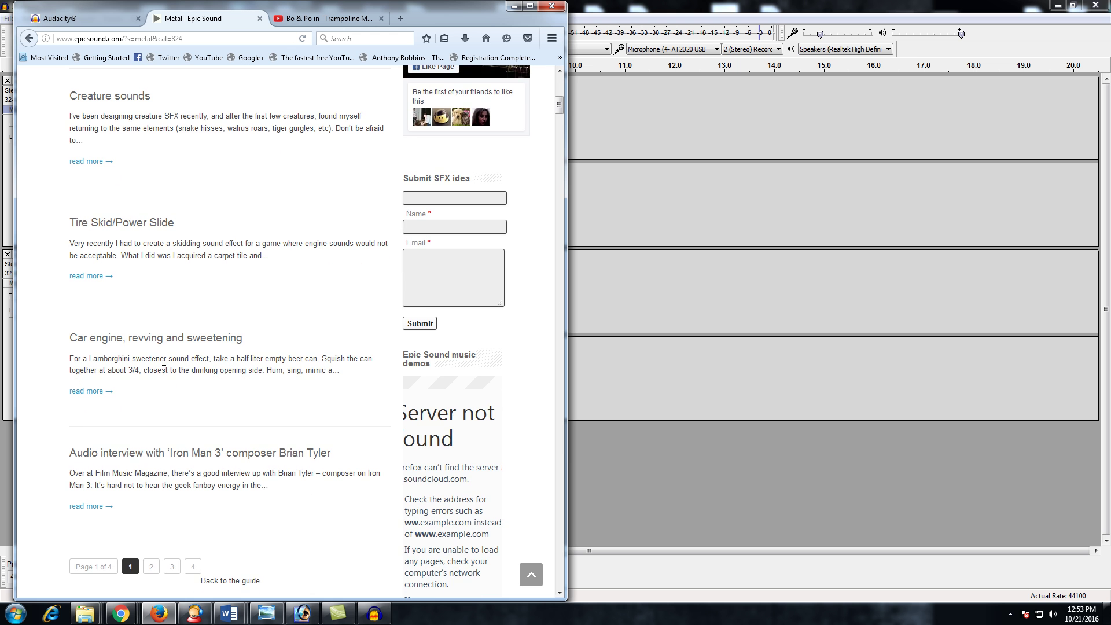
scroll(239, 359, down, 2)
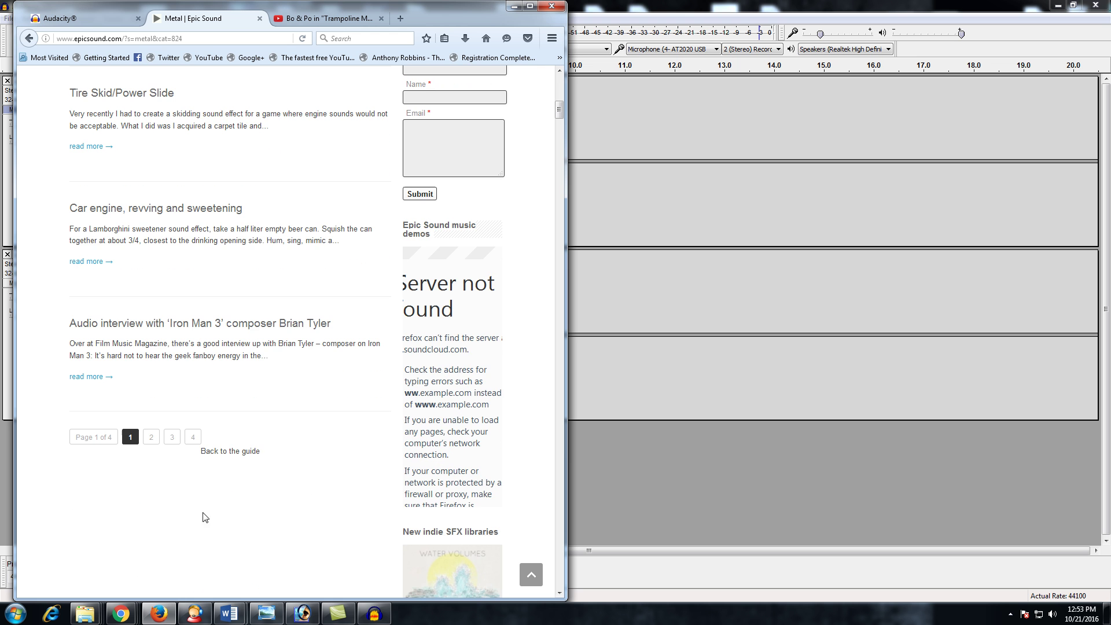
scroll(298, 367, up, 7)
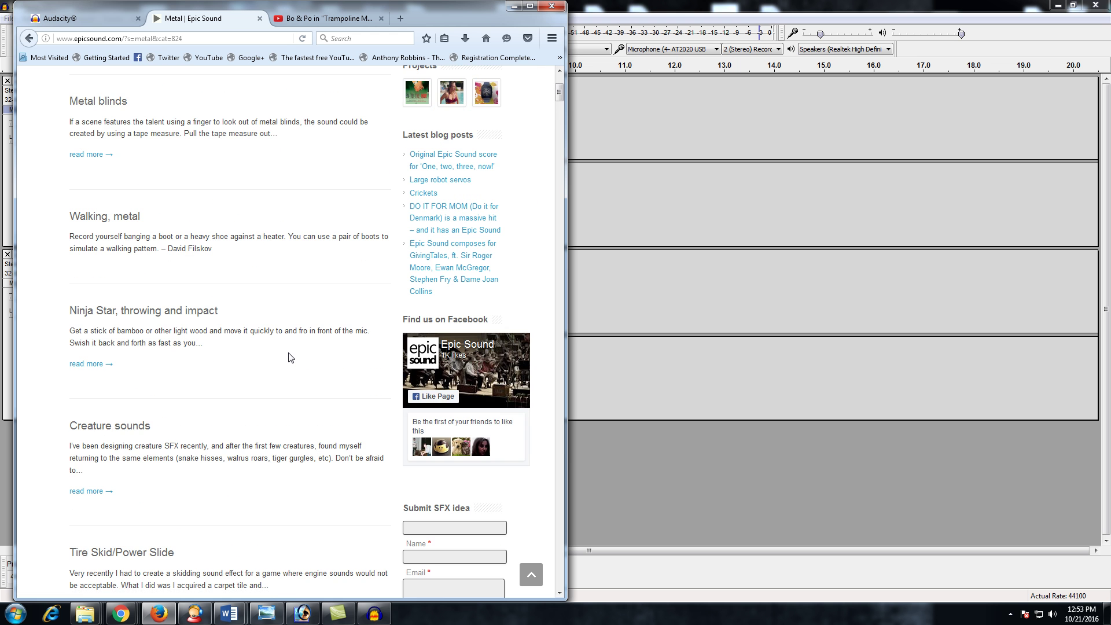
scroll(291, 360, up, 3)
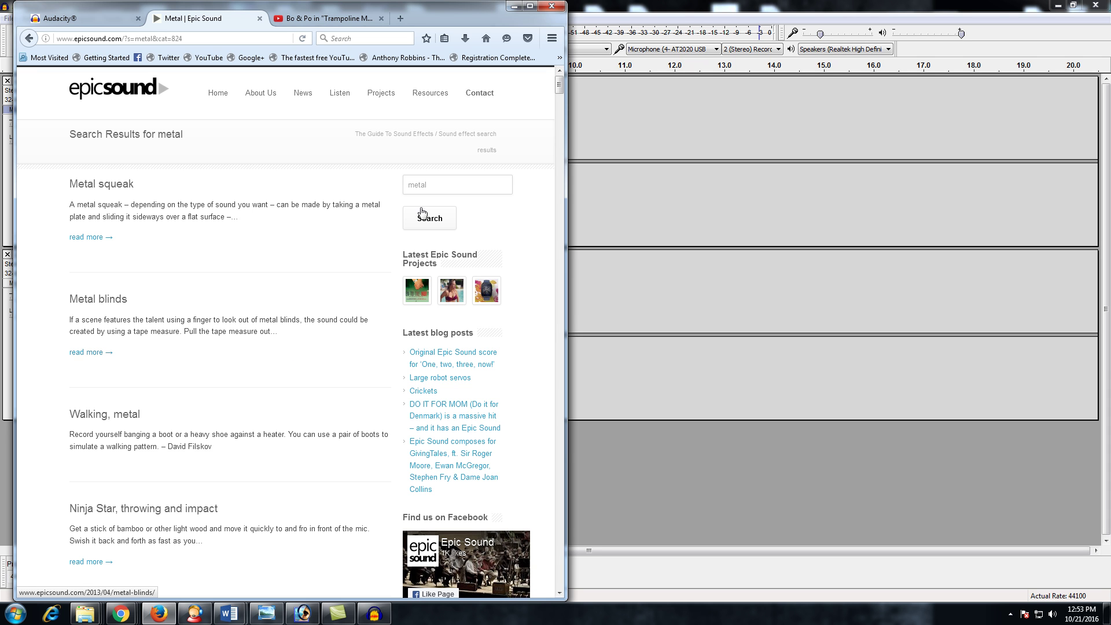
click(514, 7)
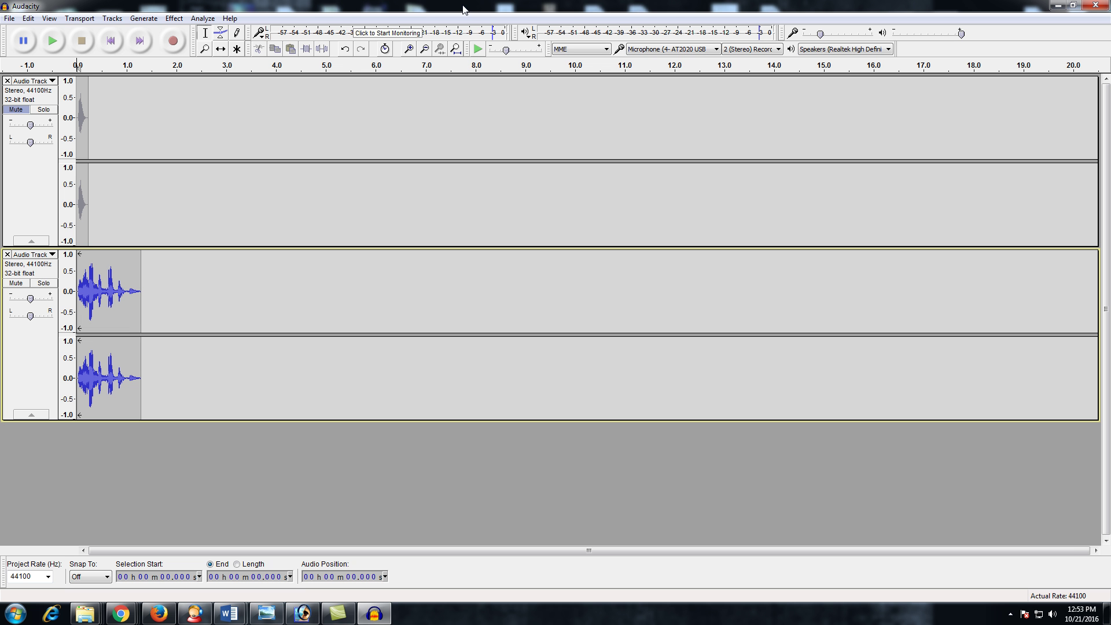
Step: Reopen the Epic Sound results in Firefox, go back to the guide's main page to review its ideas, and return to Audacity
click(118, 615)
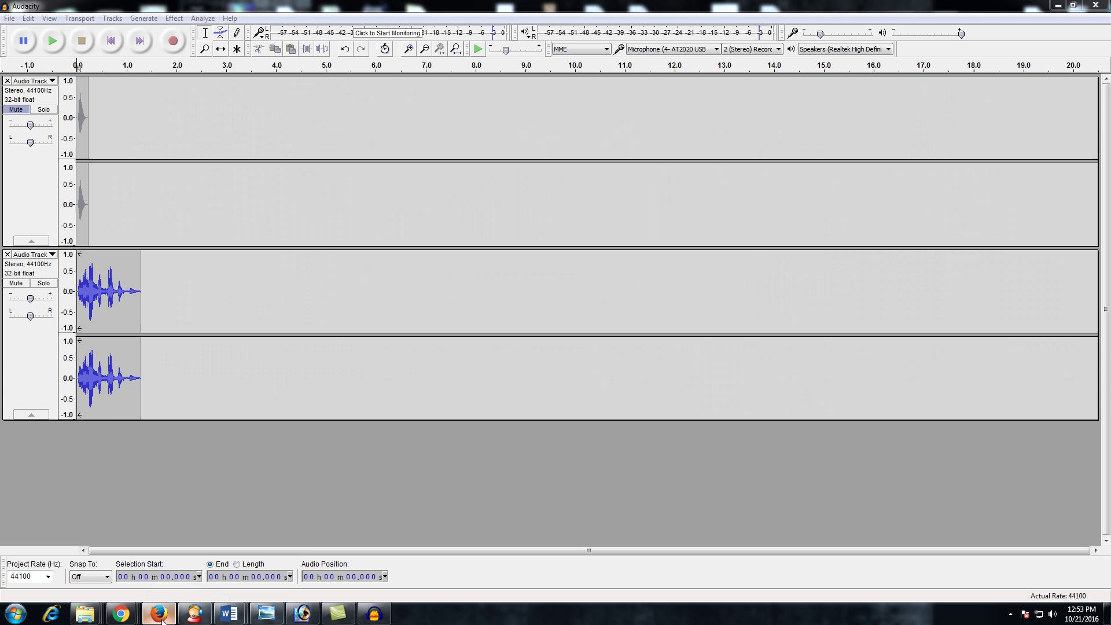
click(158, 613)
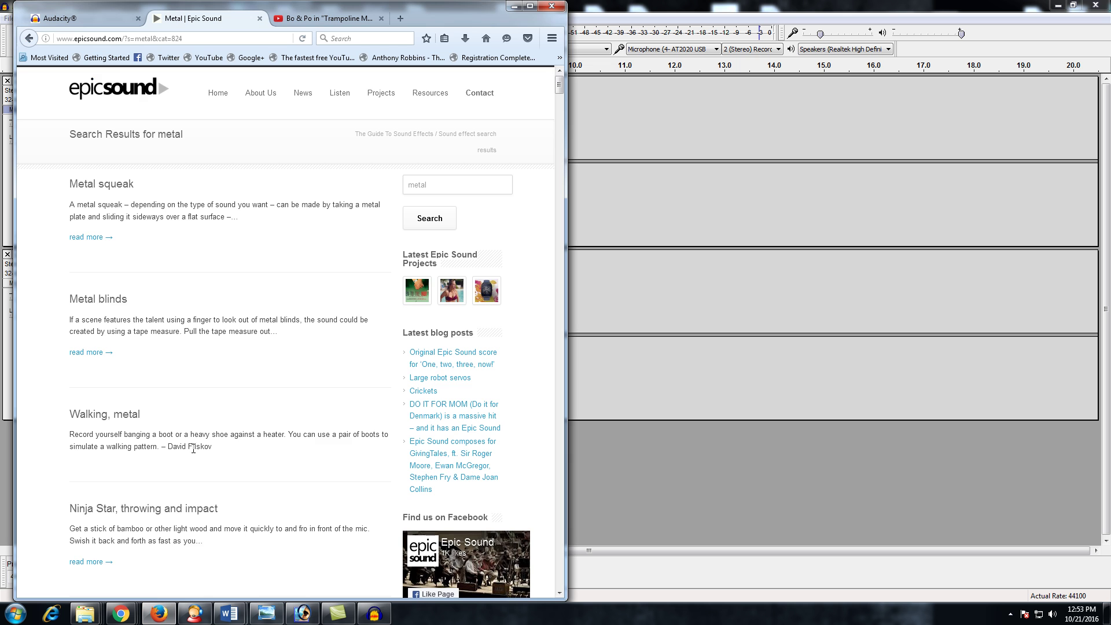
click(208, 356)
scroll(232, 312, down, 5)
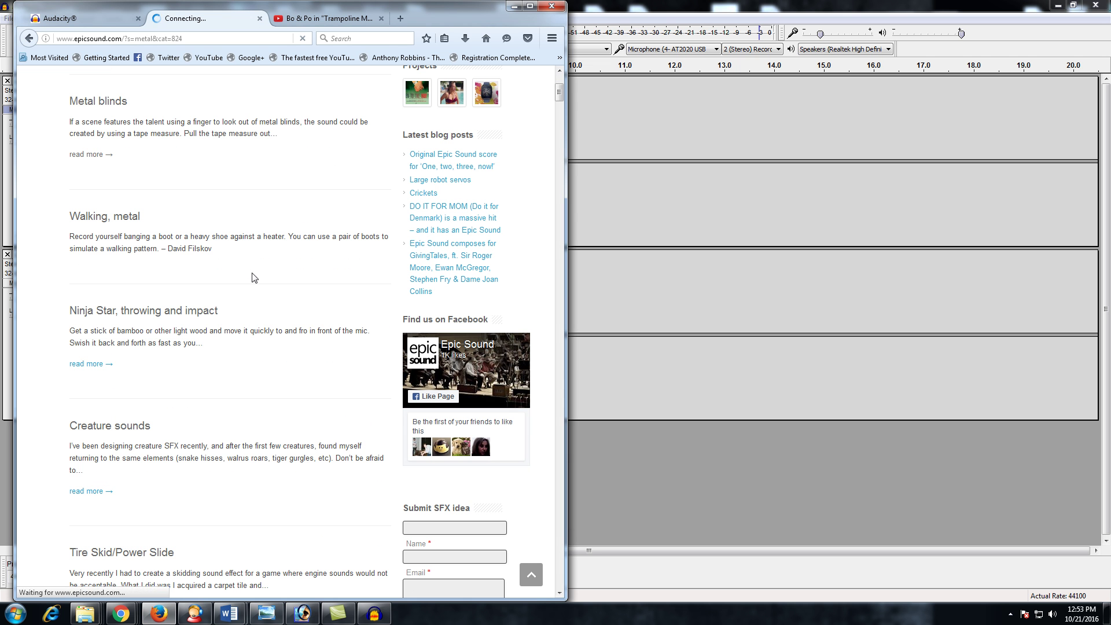
click(32, 42)
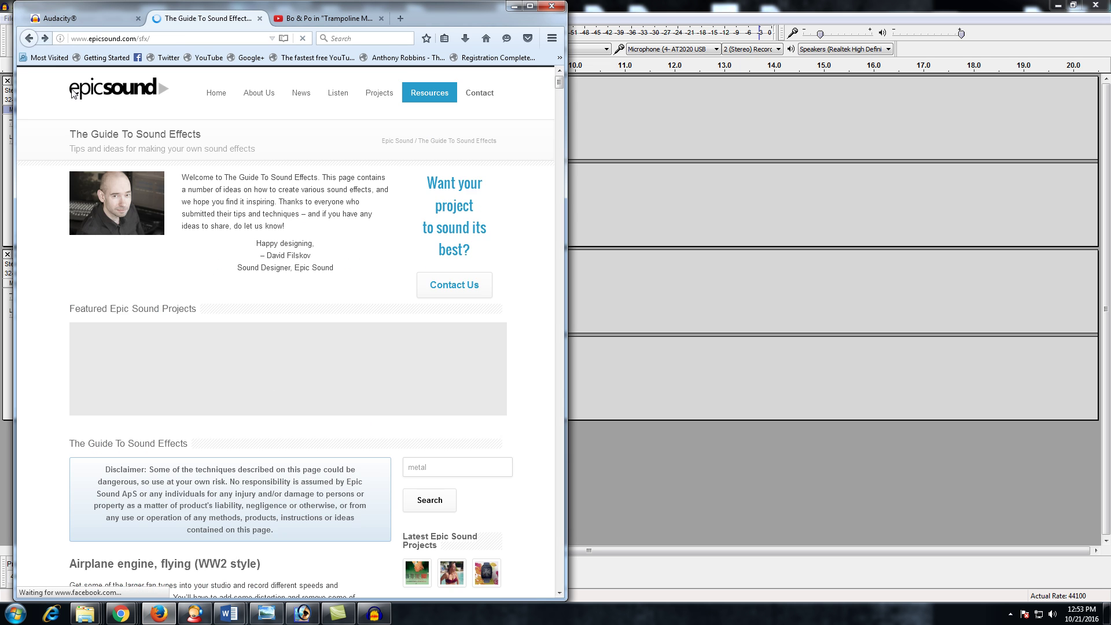
scroll(160, 258, down, 8)
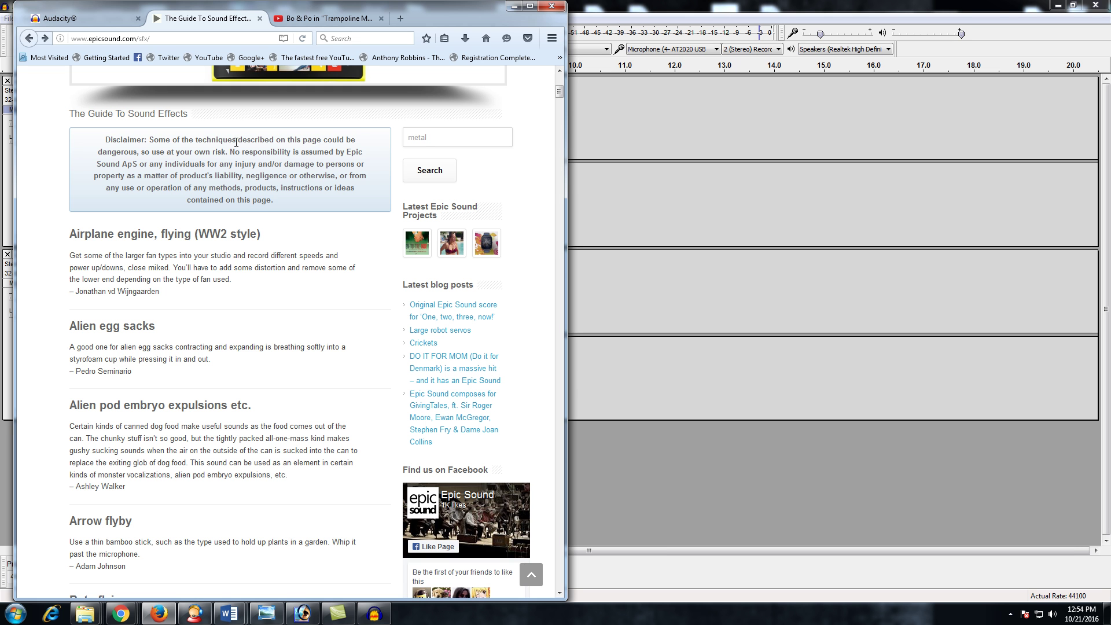
click(513, 7)
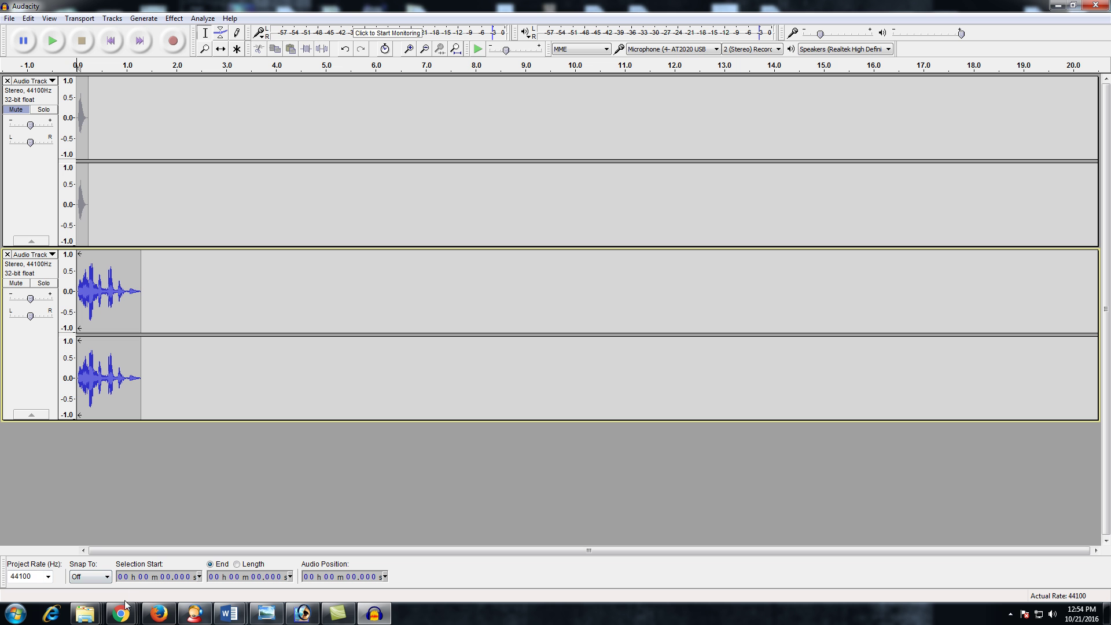
mouse_move(159, 613)
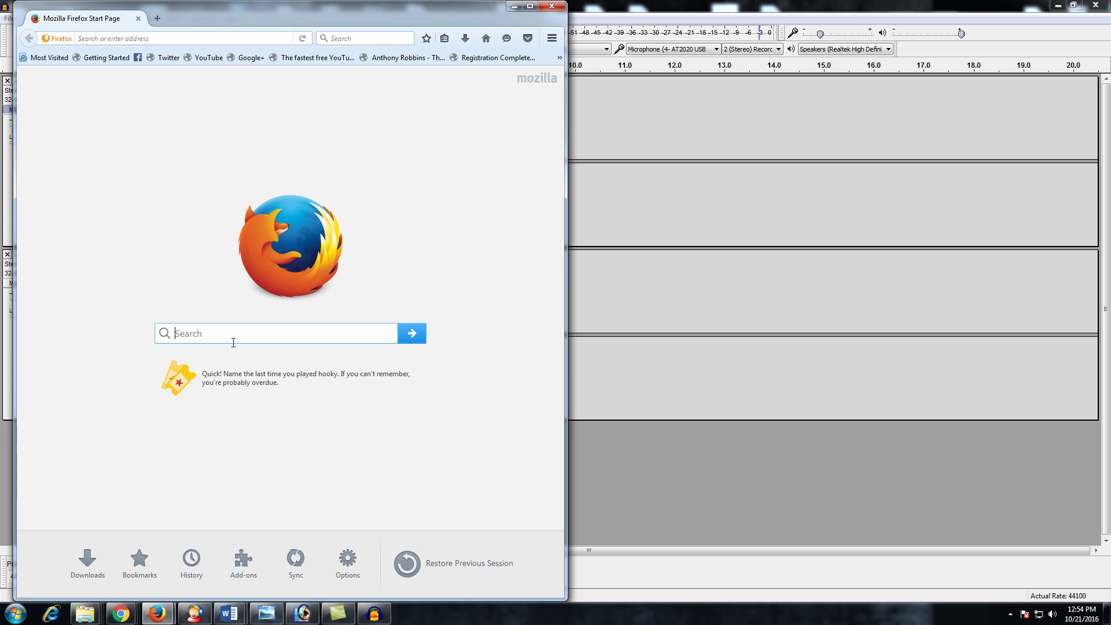
text(foley )
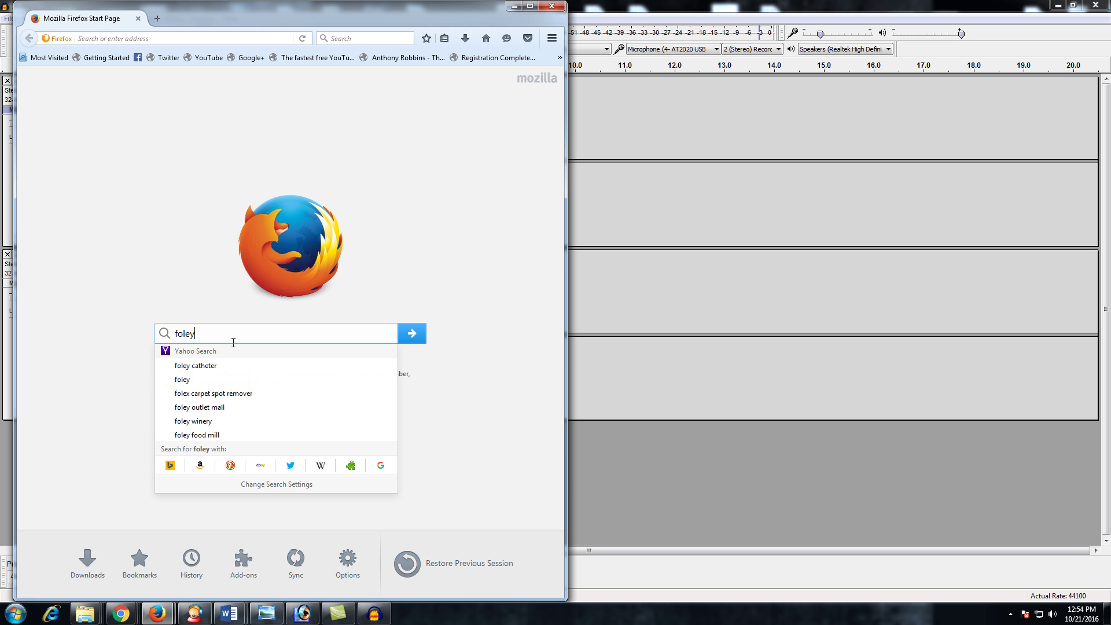
text(sound)
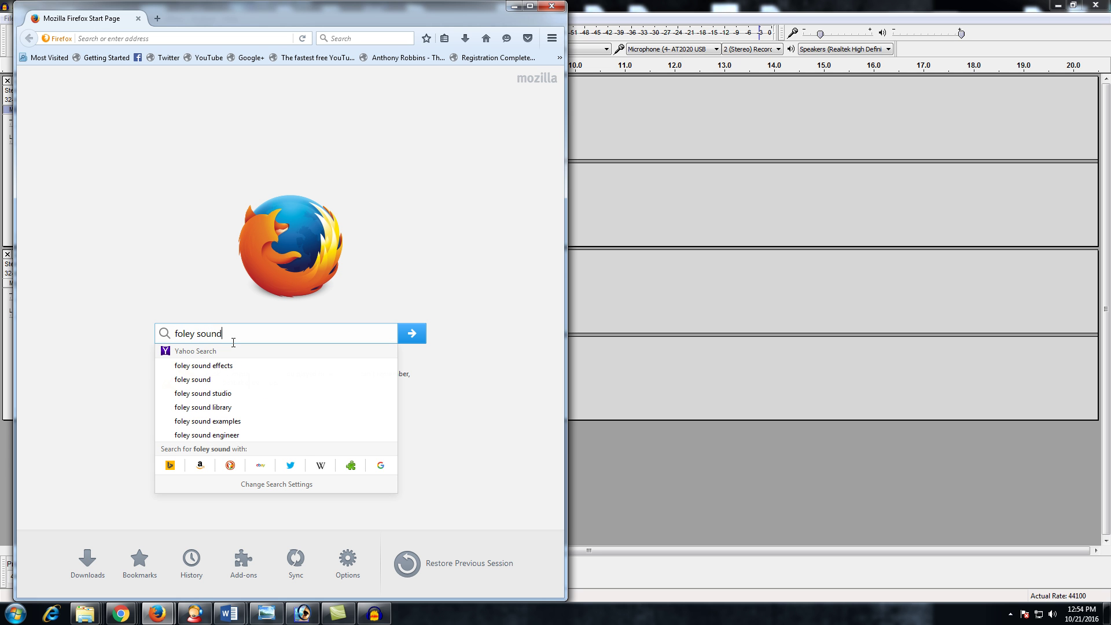
text( effect h)
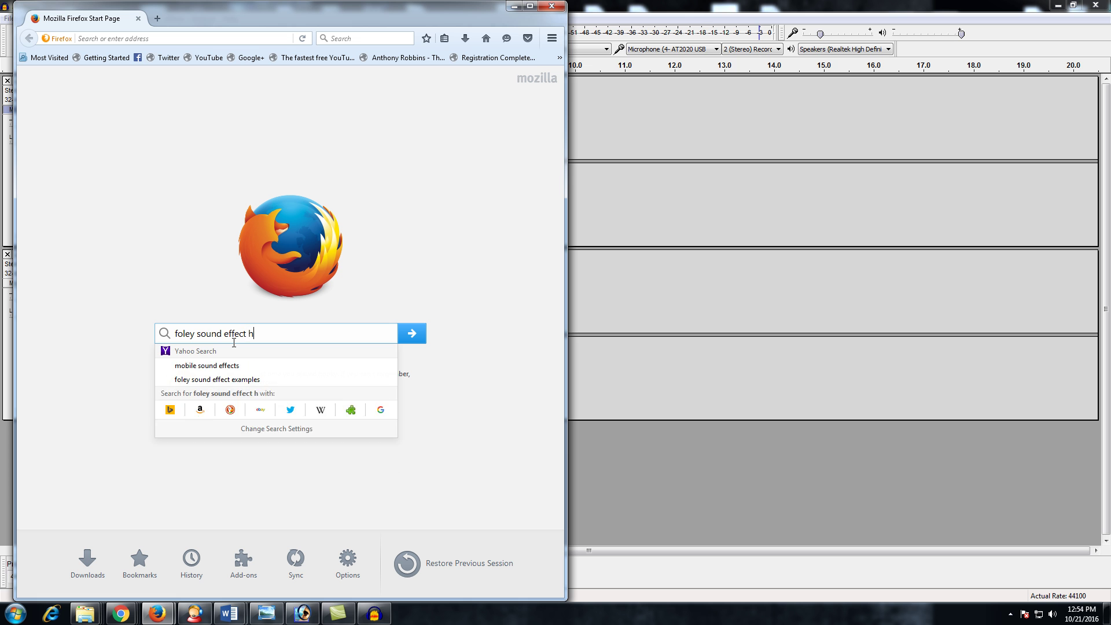
key(BackSpace)
key(BackSpace)
key(BackSpace)
key(BackSpace)
key(BackSpace)
key(BackSpace)
key(BackSpace)
key(BackSpace)
key(BackSpace)
key(BackSpace)
key(BackSpace)
key(BackSpace)
key(BackSpace)
key(BackSpace)
key(BackSpace)
key(BackSpace)
key(BackSpace)
key(BackSpace)
Step: Search Yahoo from the new Firefox window for "how to make foley sounds"
text(how to make fole)
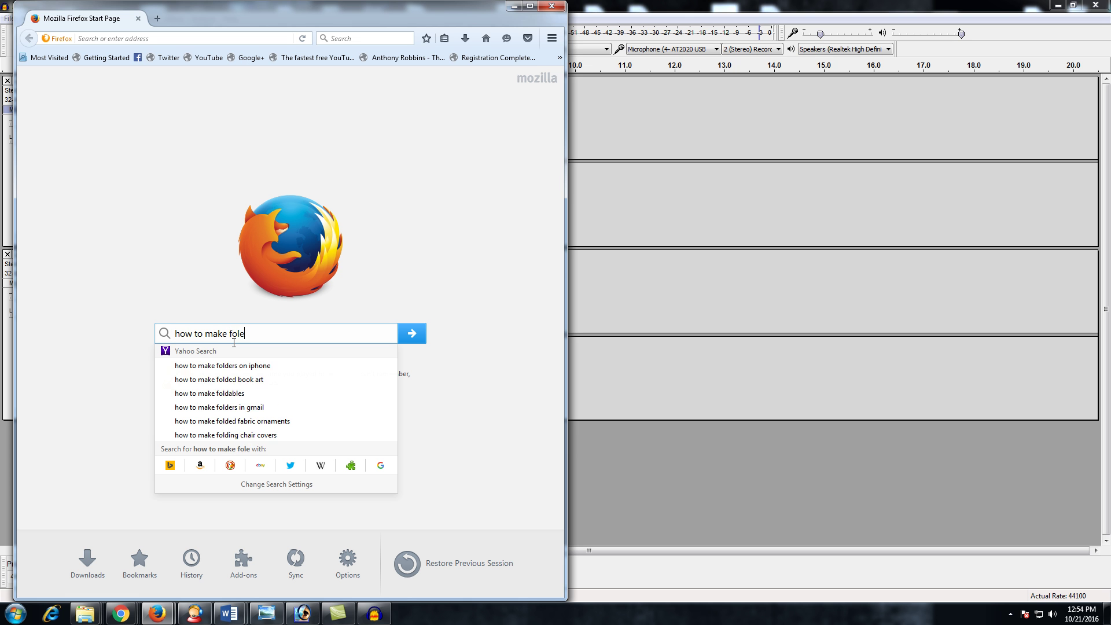
text(y sounds)
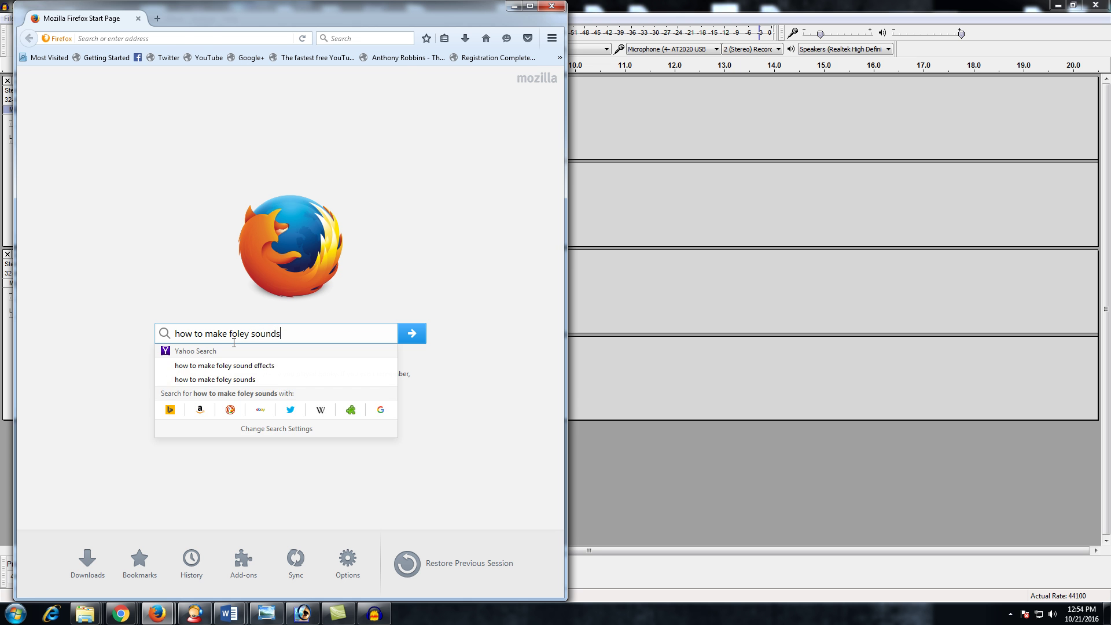
key(Return)
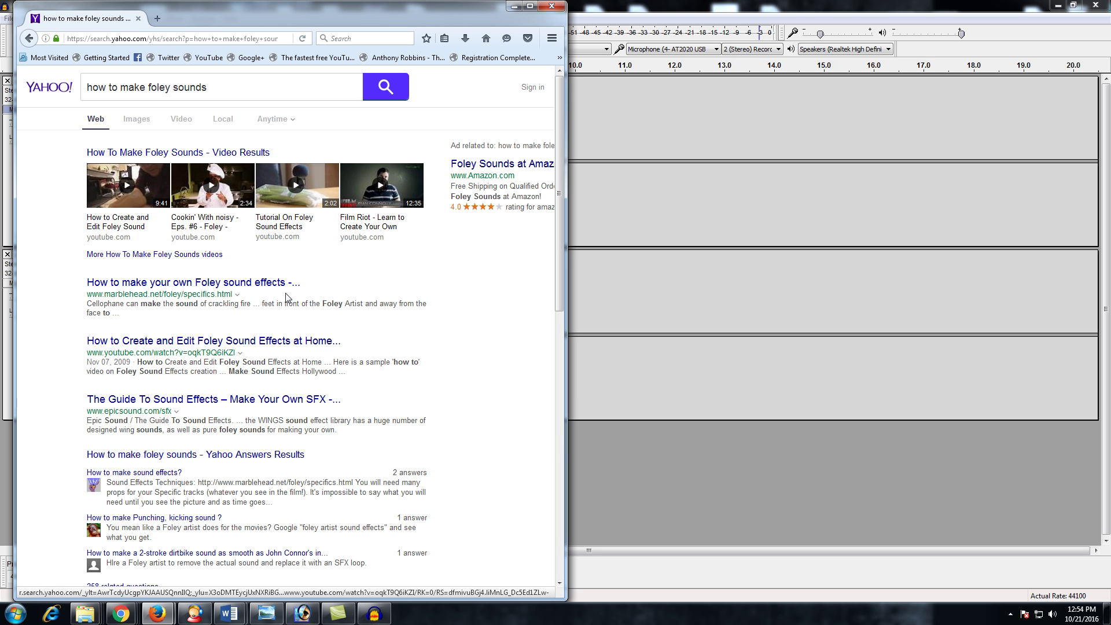
Step: Open the marblehead.net result on making your own Foley sound effects, read its prop tricks, and return to Audacity
click(195, 282)
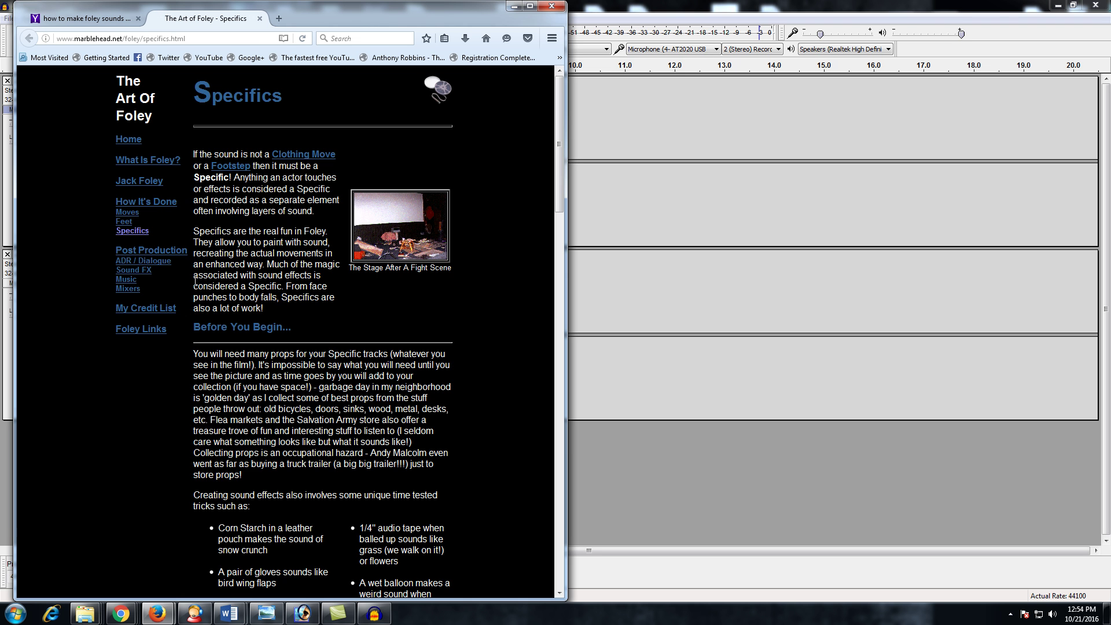
scroll(255, 162, down, 6)
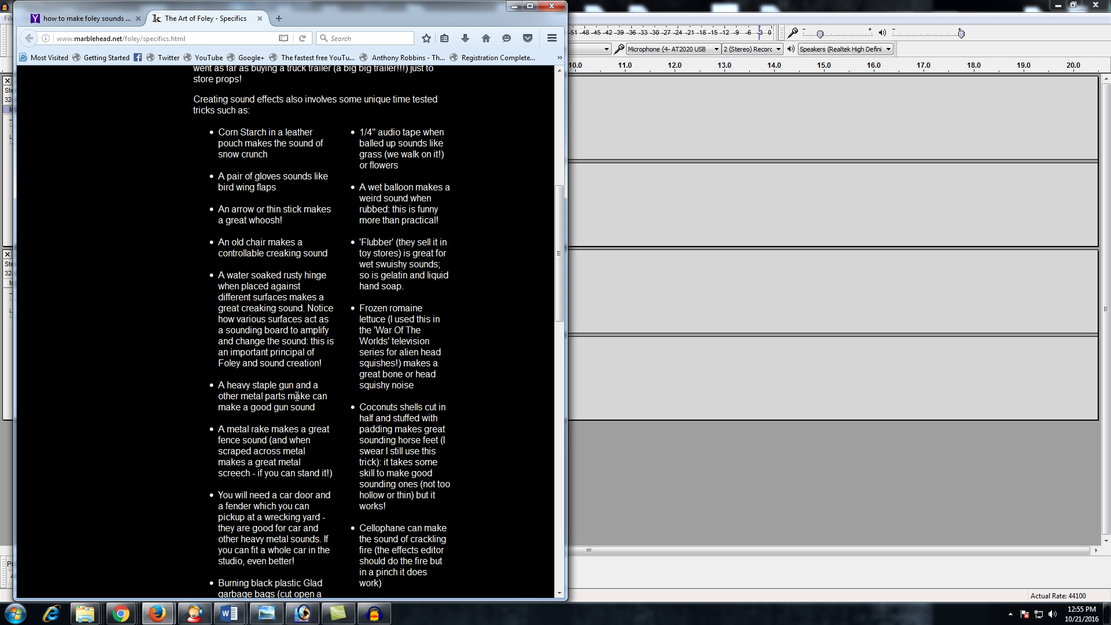
scroll(294, 364, up, 12)
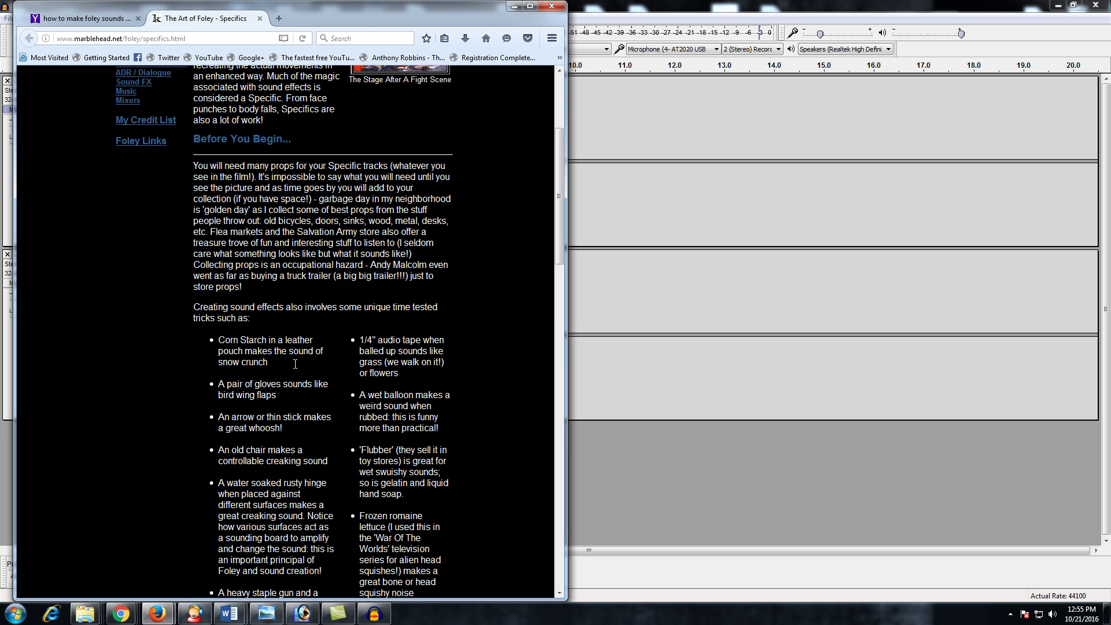
click(514, 6)
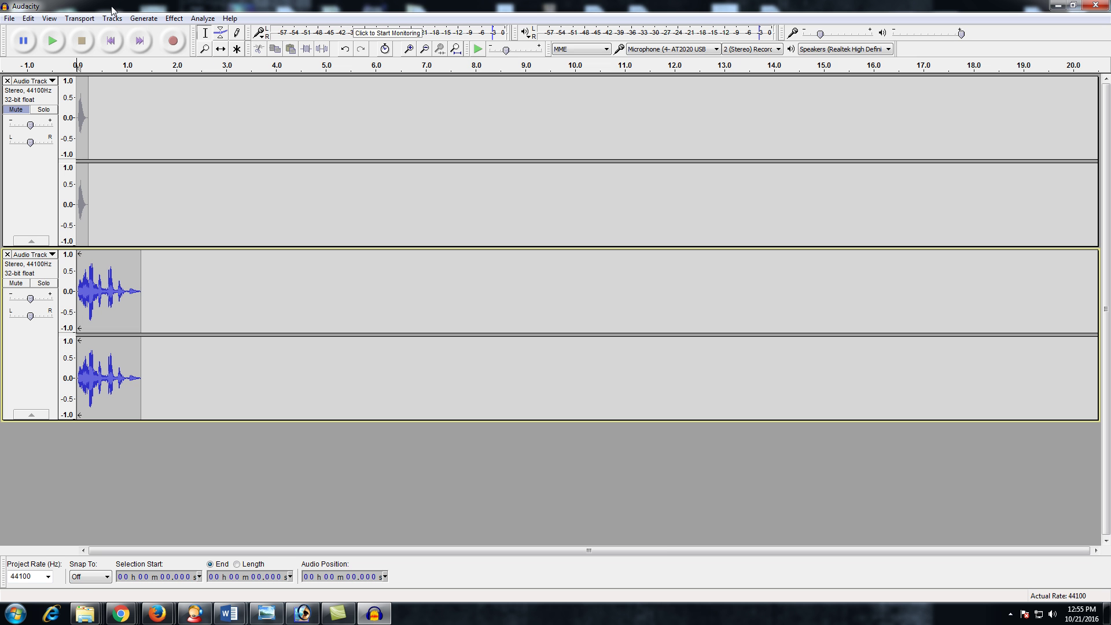
click(174, 18)
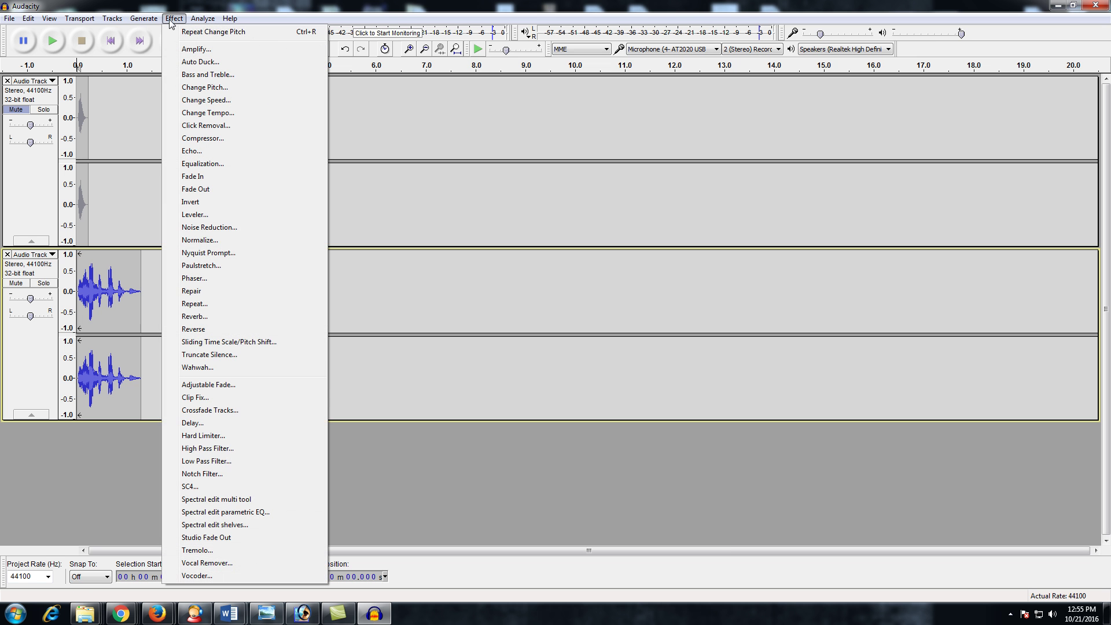
click(378, 5)
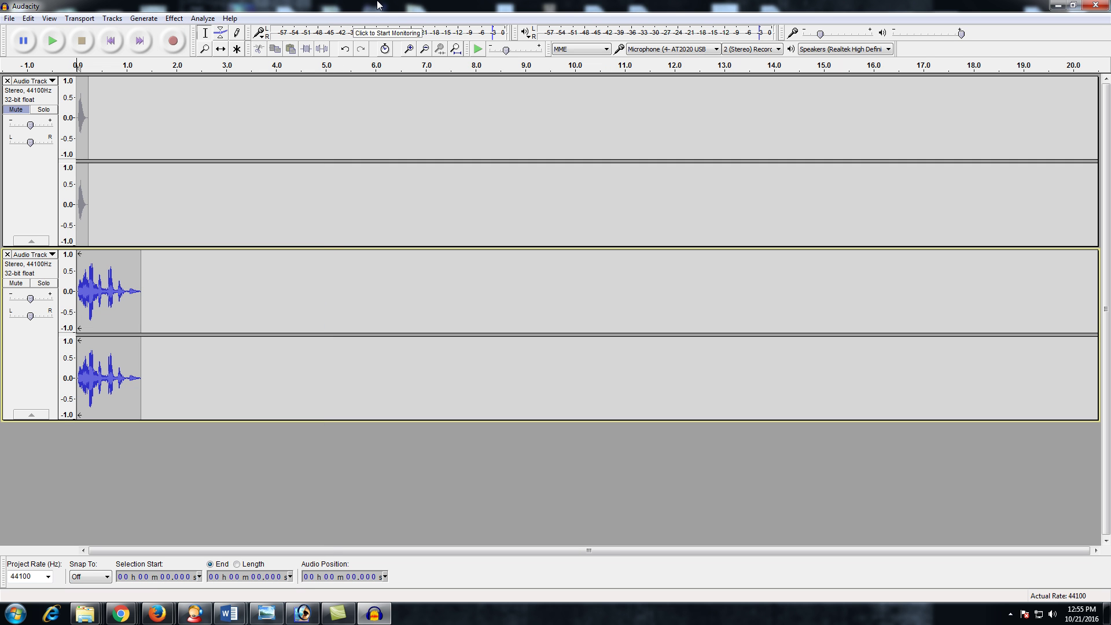